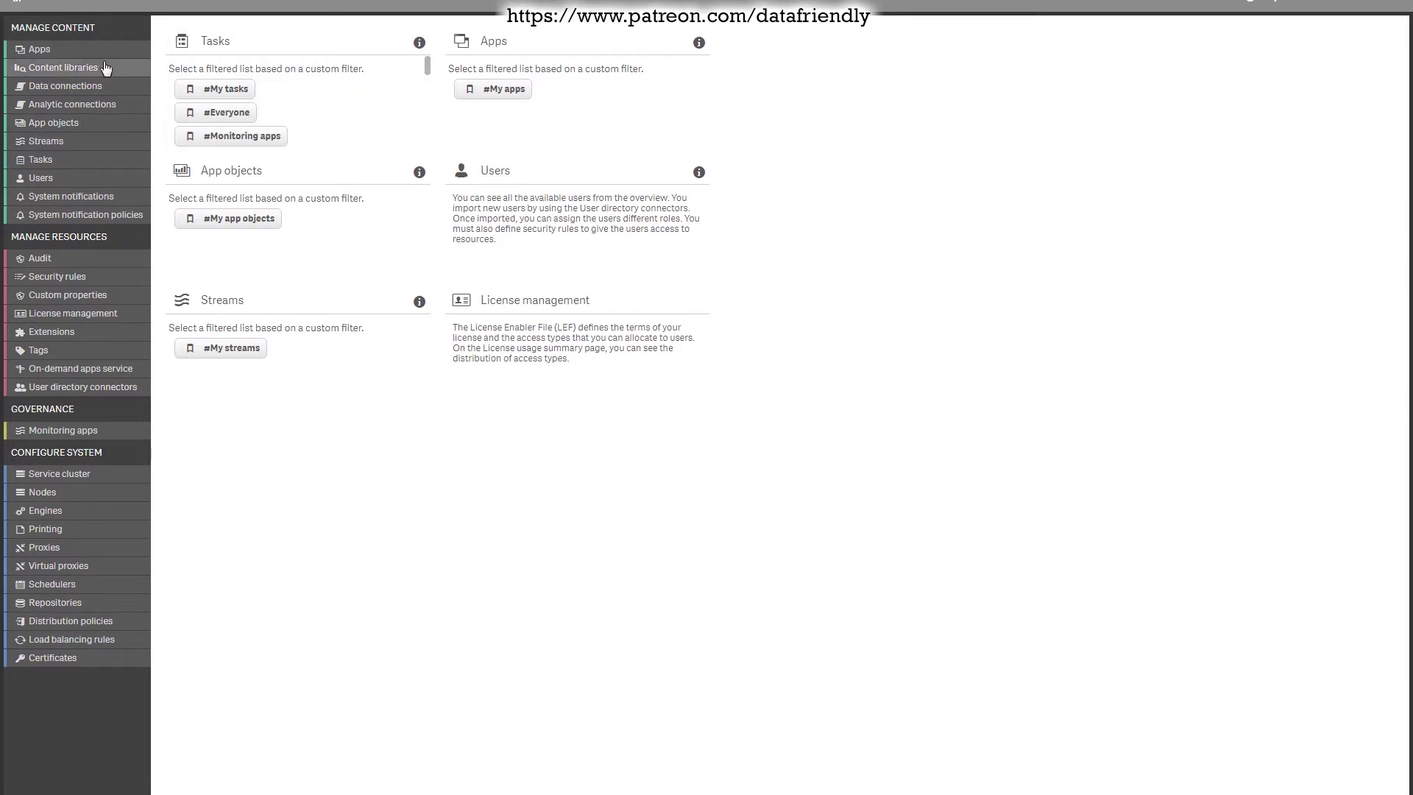
Step: Browse the management-pages menu, then go to the Apps list
{"action": "left_click", "coordinate": [64, 4]}
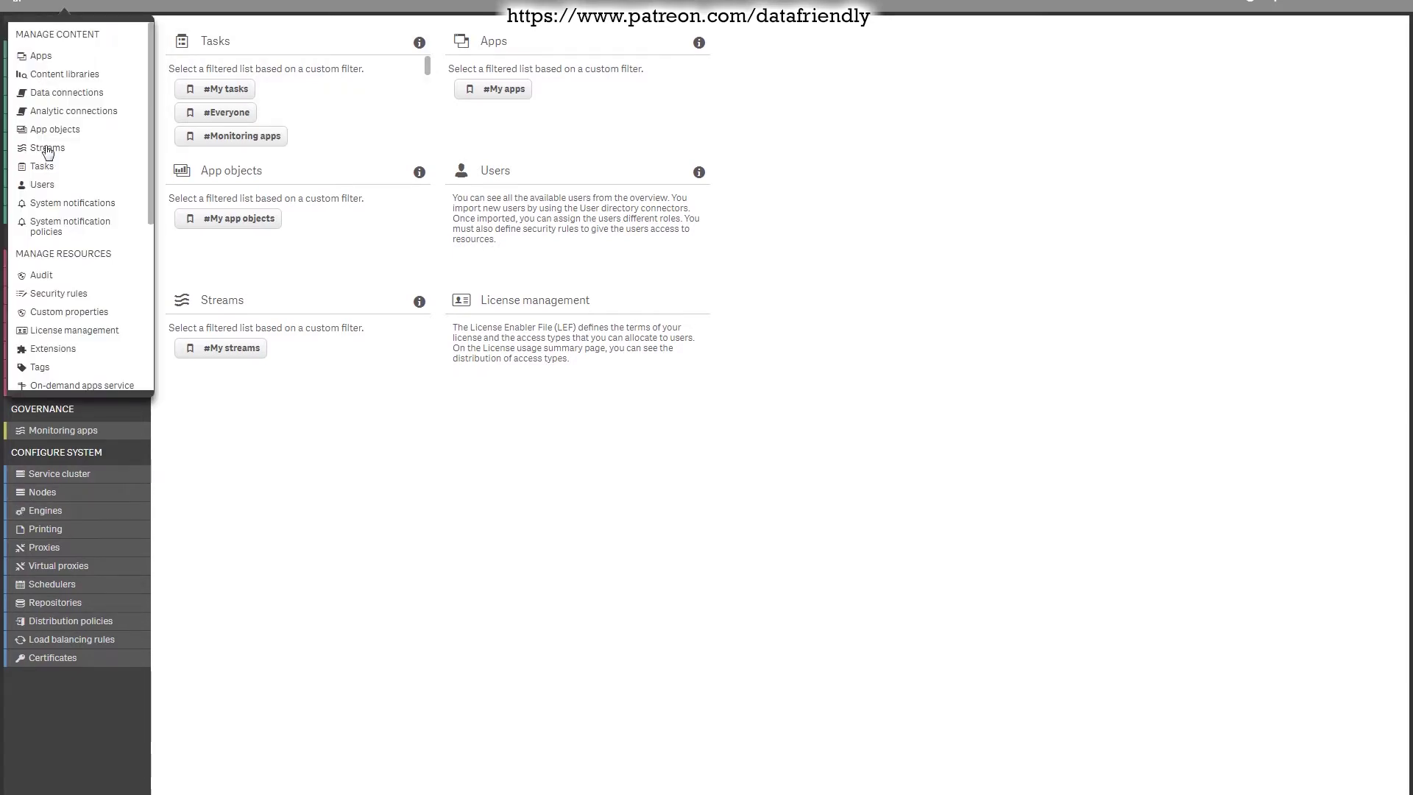
{"action": "scroll", "coordinate": [55, 117], "scroll_direction": "down", "scroll_amount": 4}
{"action": "scroll", "coordinate": [59, 121], "scroll_direction": "up", "scroll_amount": 5}
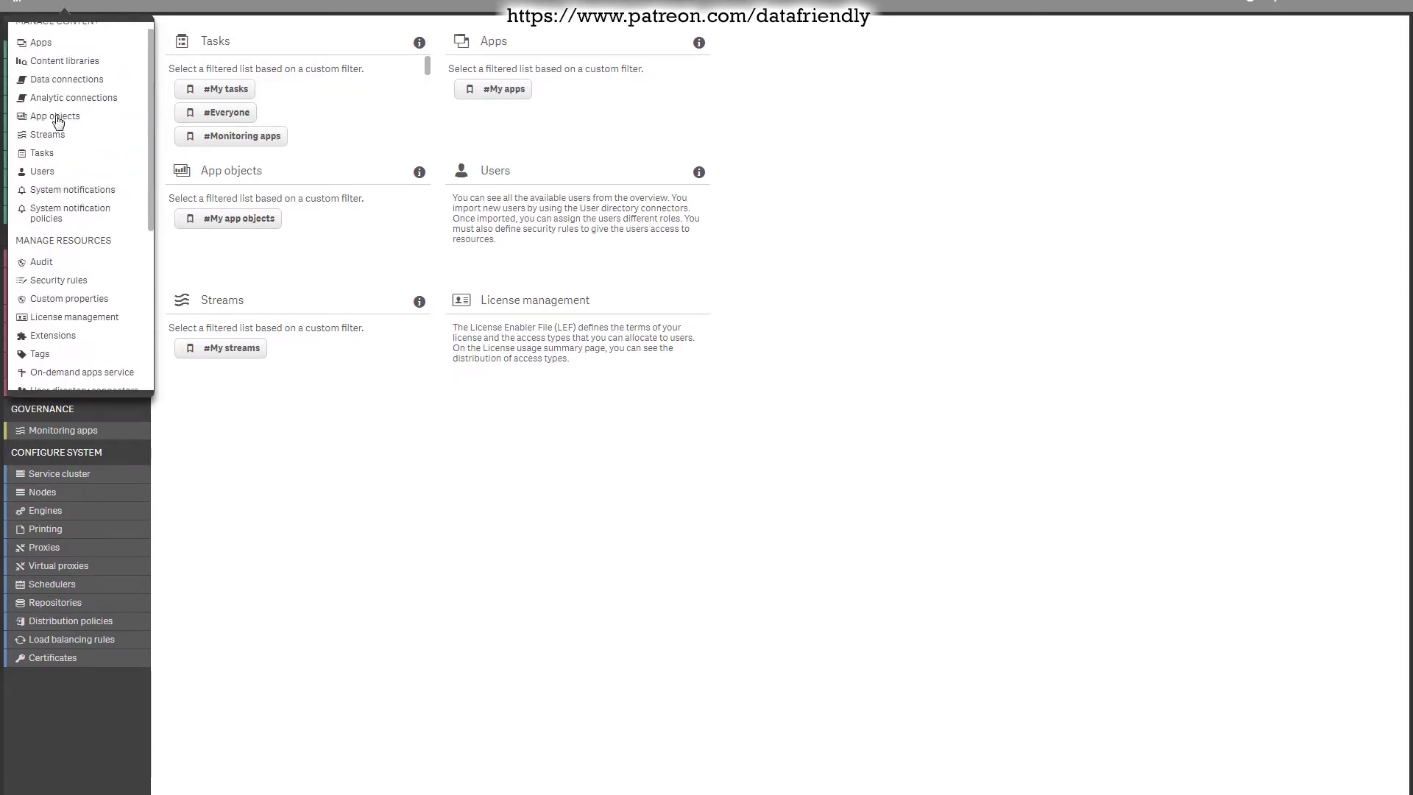
{"action": "left_click", "coordinate": [322, 636]}
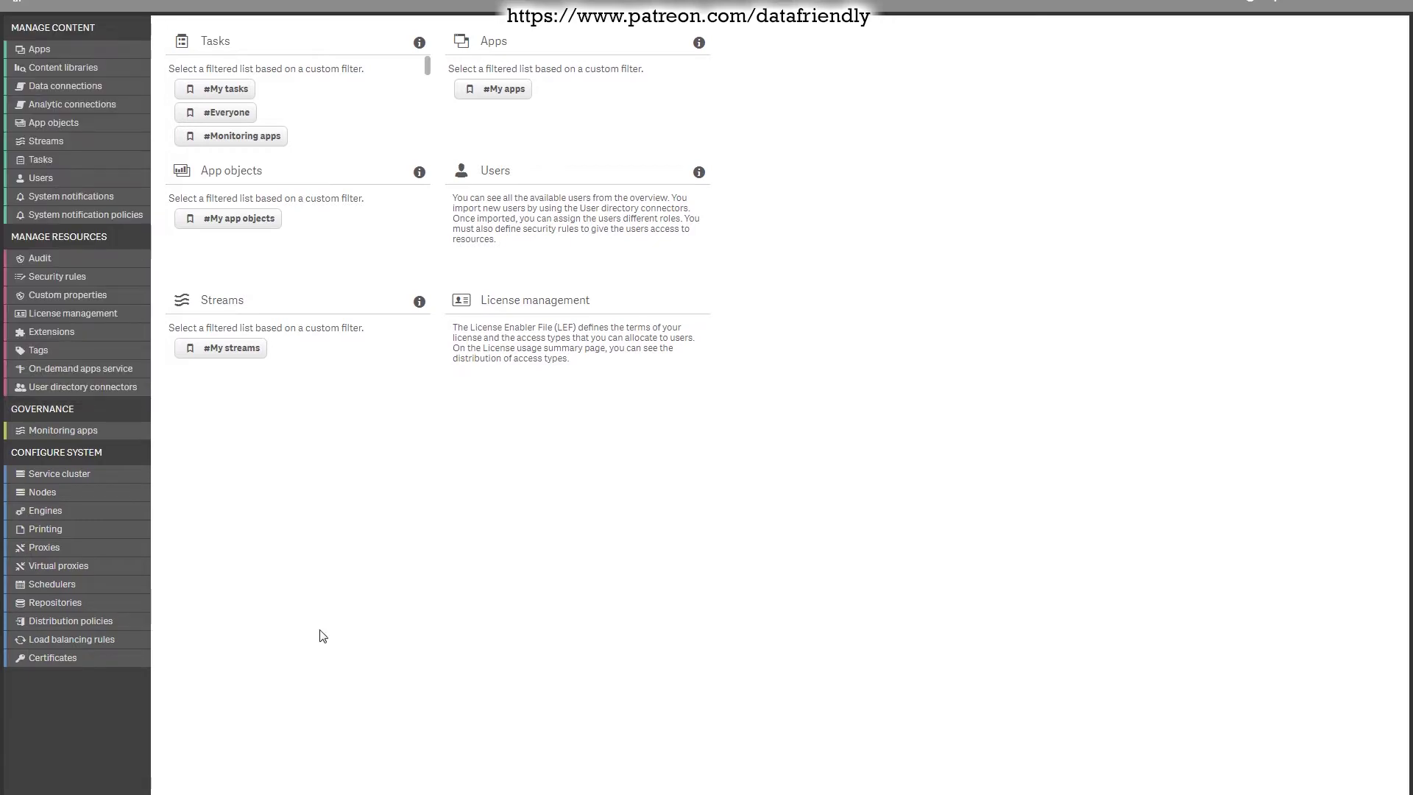
{"action": "left_click", "coordinate": [41, 49]}
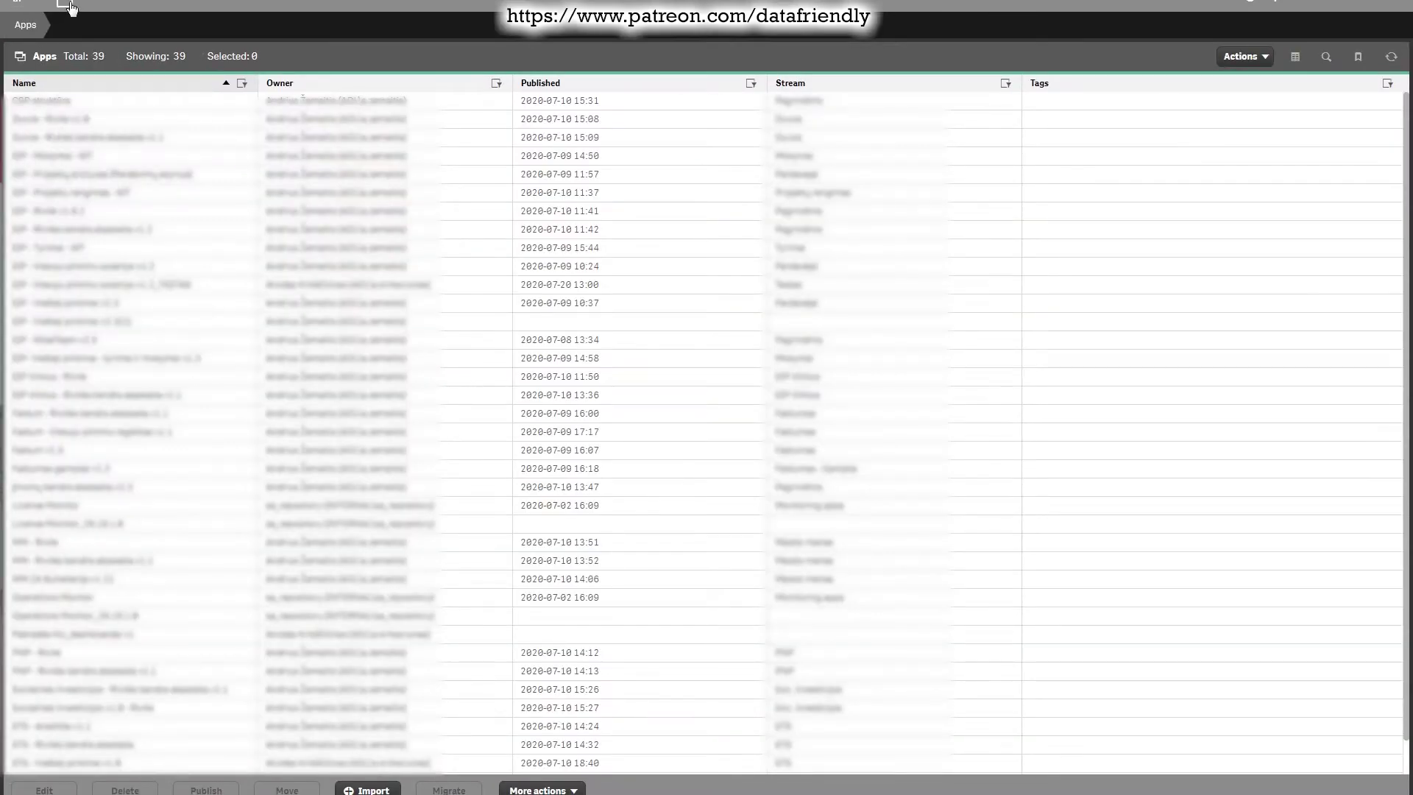
Step: Return to the start page and open the site license settings under License management
{"action": "left_click", "coordinate": [68, 6]}
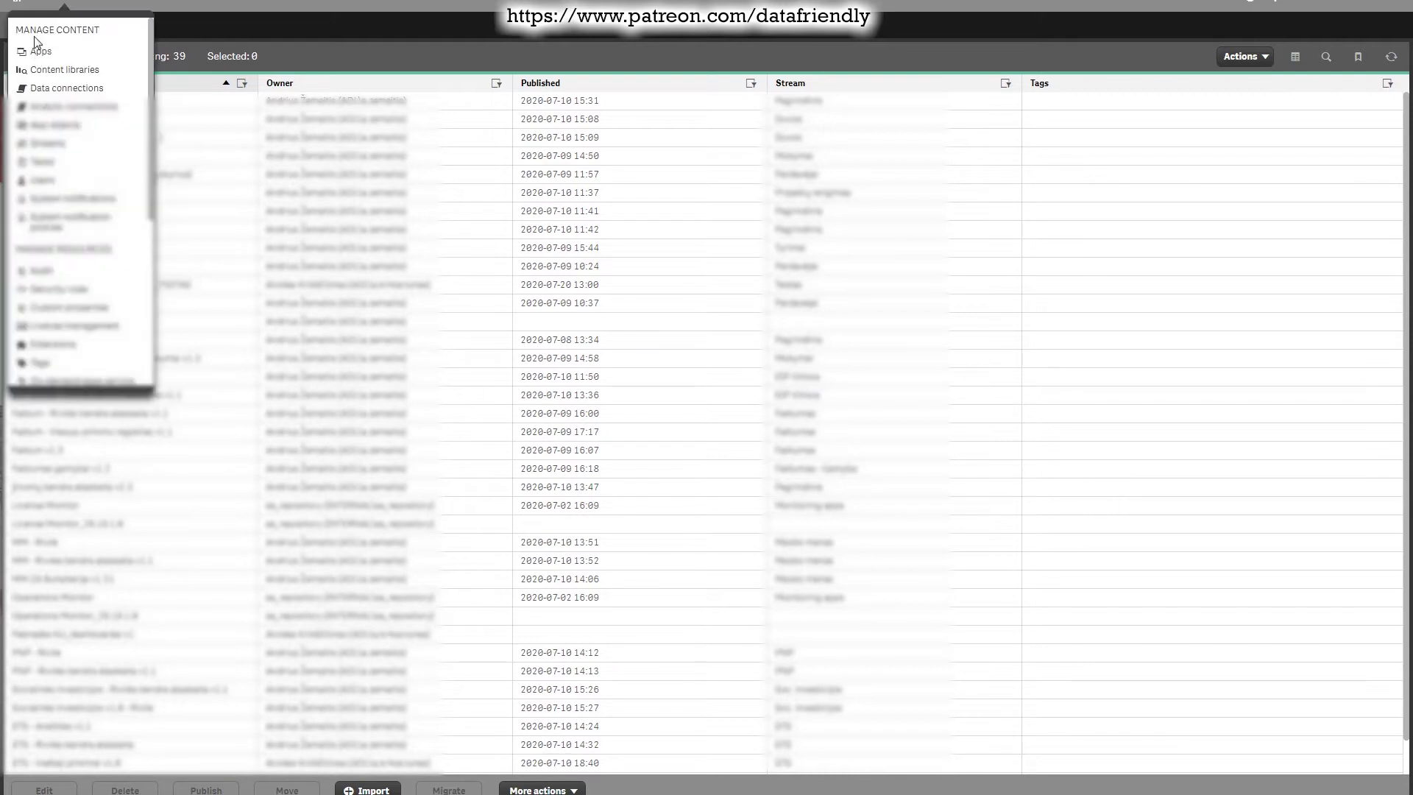
{"action": "left_click", "coordinate": [32, 5]}
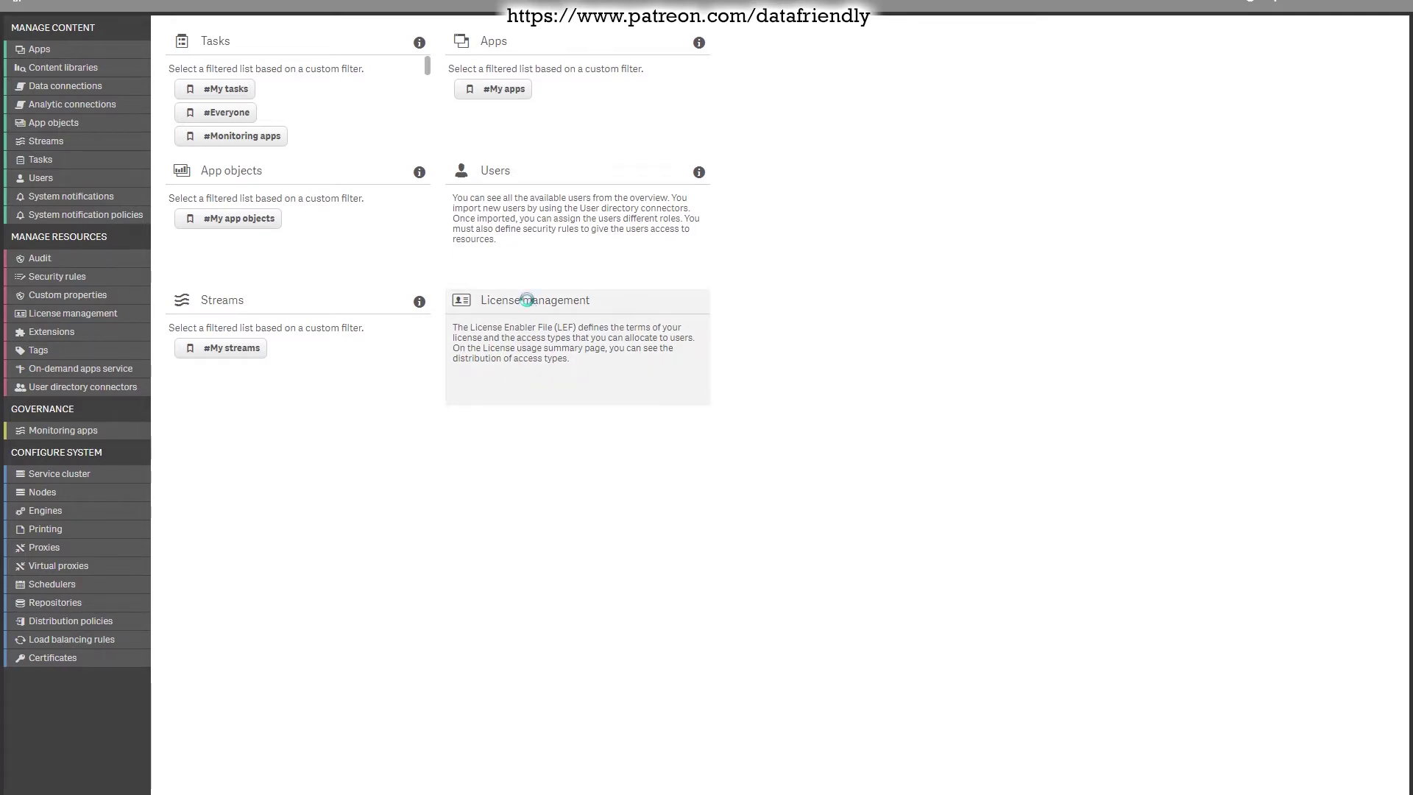
{"action": "left_click", "coordinate": [530, 304]}
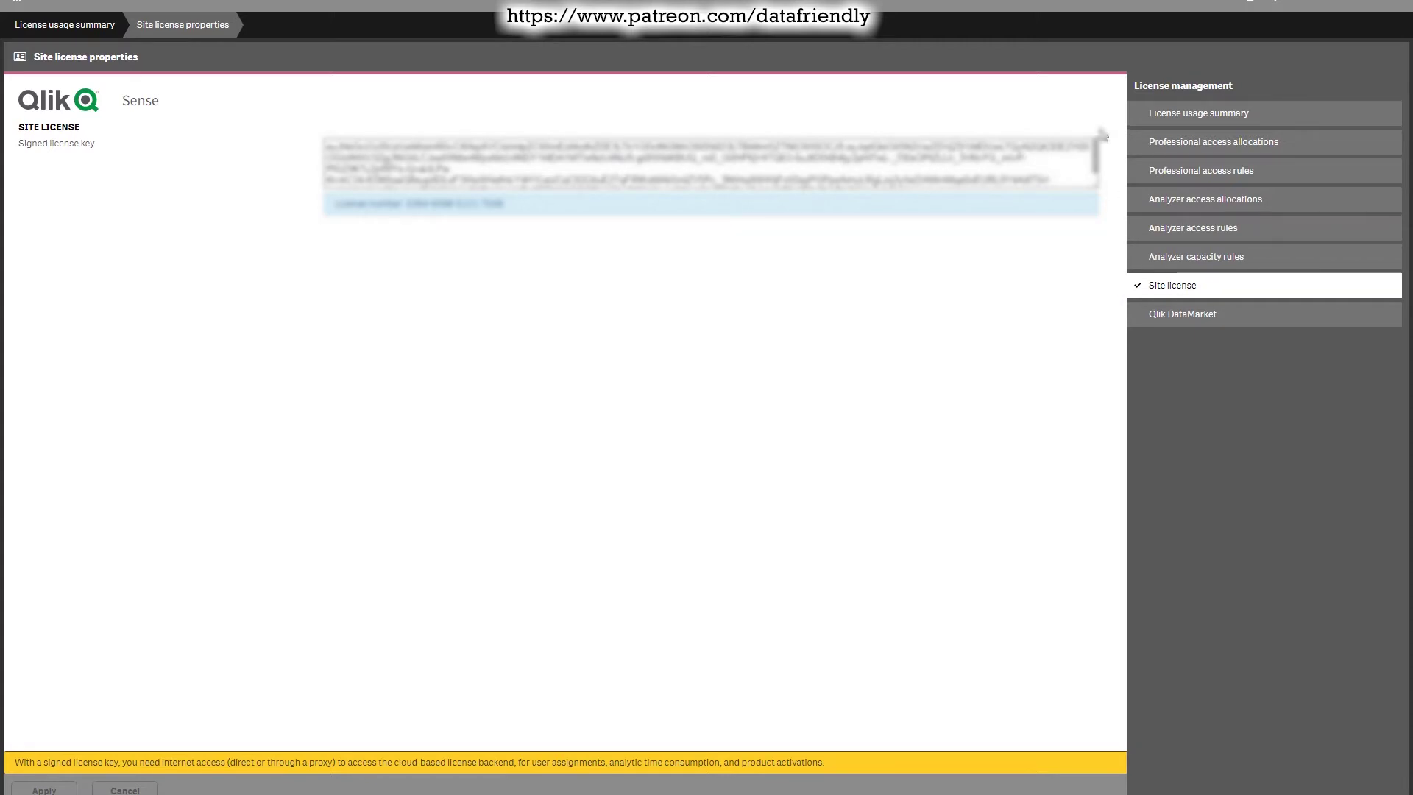
Step: Show the License usage summary of Professional access, Analyzer access and Analyzer capacity
{"action": "left_click", "coordinate": [1186, 116]}
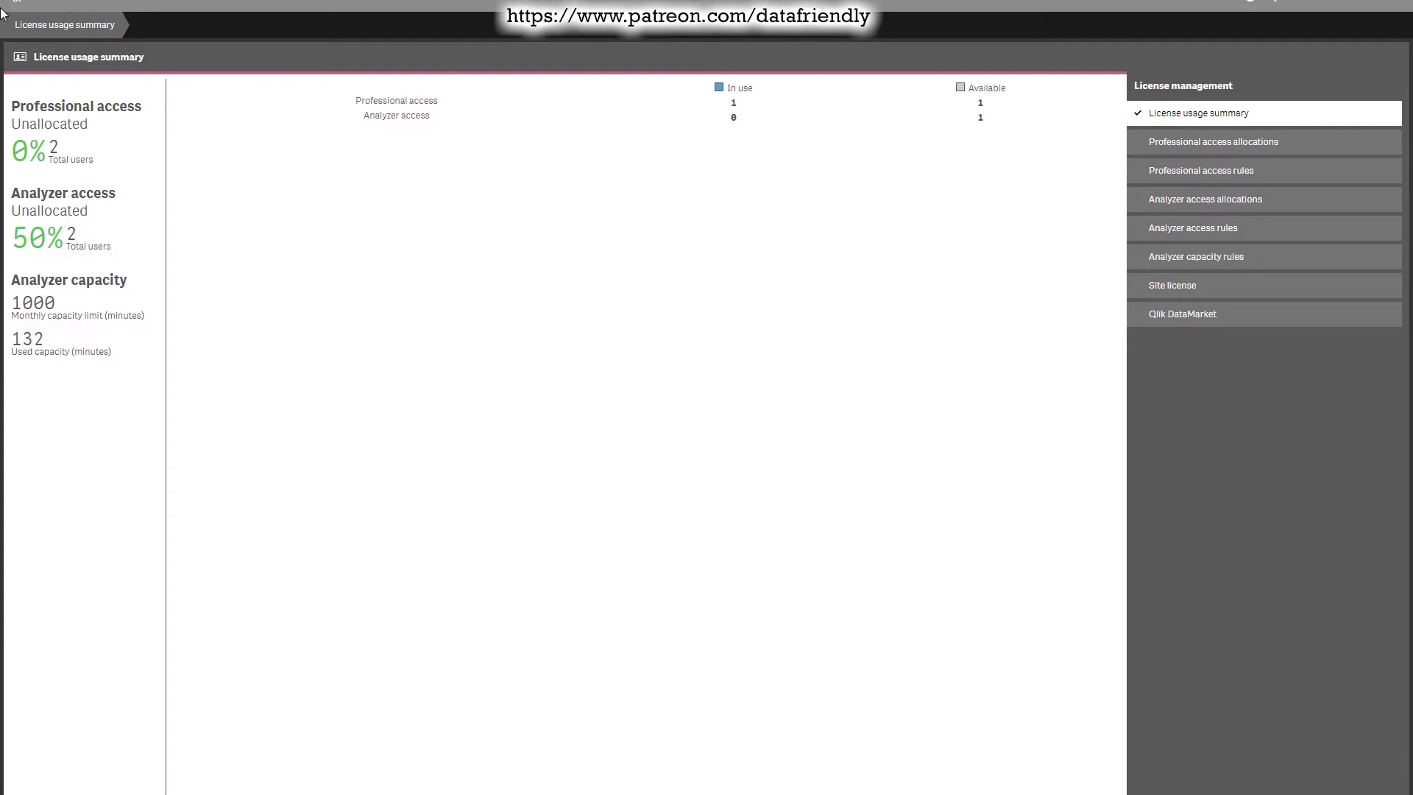
Step: Choose Apps from the navigation dropdown to list all 39 apps
{"action": "left_click", "coordinate": [66, 5]}
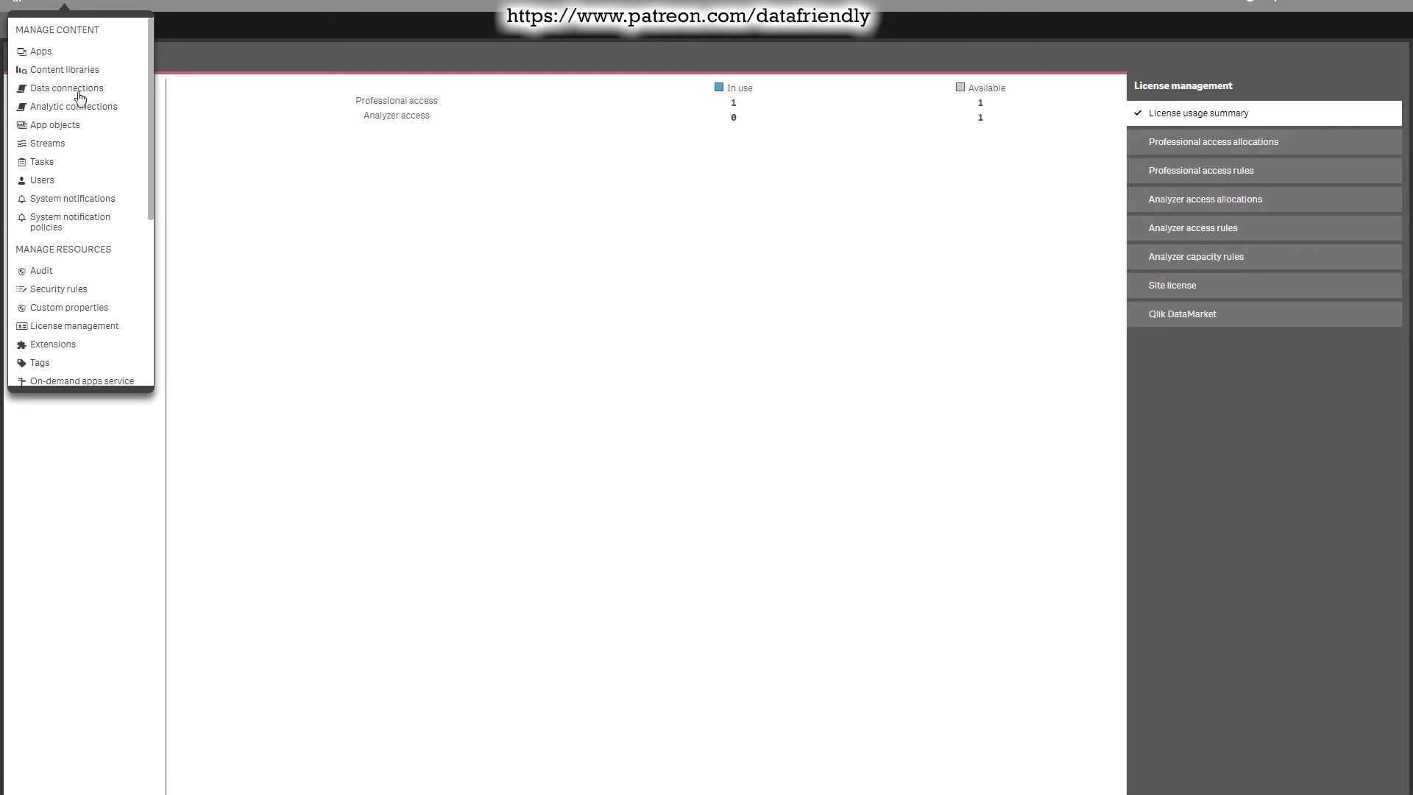
{"action": "scroll", "coordinate": [91, 147], "scroll_direction": "down", "scroll_amount": 5}
{"action": "scroll", "coordinate": [91, 147], "scroll_direction": "up", "scroll_amount": 5}
{"action": "scroll", "coordinate": [59, 132], "scroll_direction": "down", "scroll_amount": 1}
{"action": "scroll", "coordinate": [44, 56], "scroll_direction": "up", "scroll_amount": 1}
{"action": "left_click", "coordinate": [43, 51]}
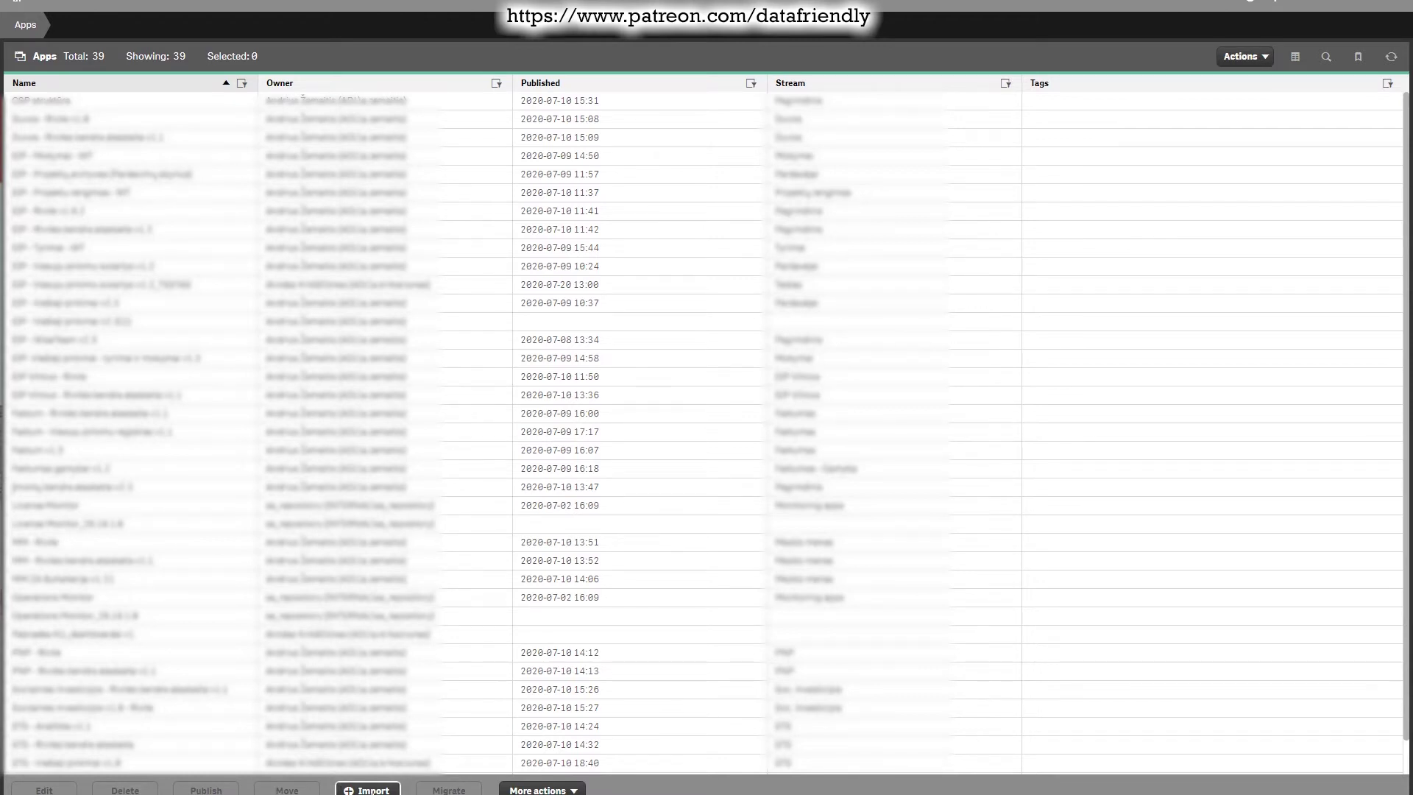
Step: Open Import app, dismiss the file browser unchosen, and tick Replace existing app
{"action": "left_click", "coordinate": [367, 789]}
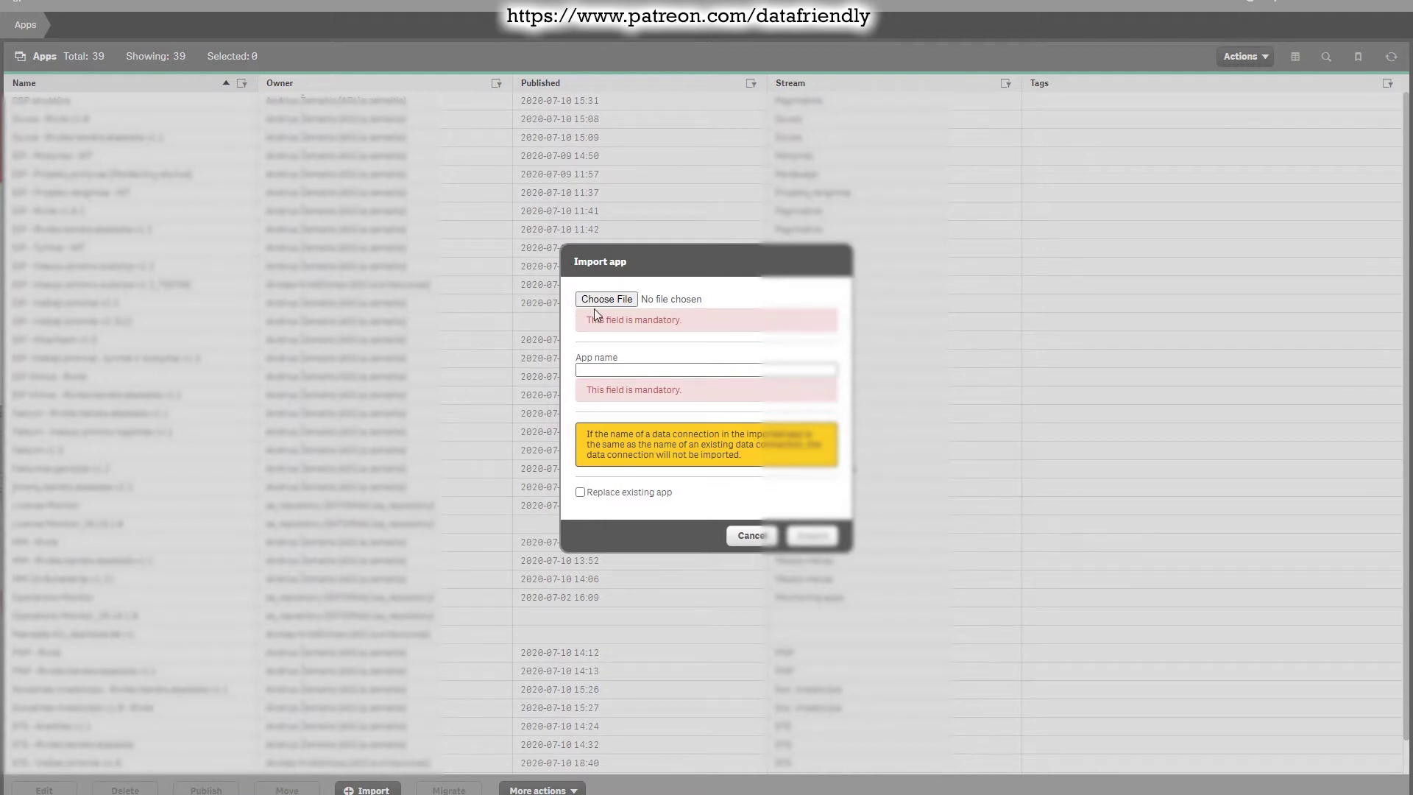
{"action": "left_click", "coordinate": [617, 296]}
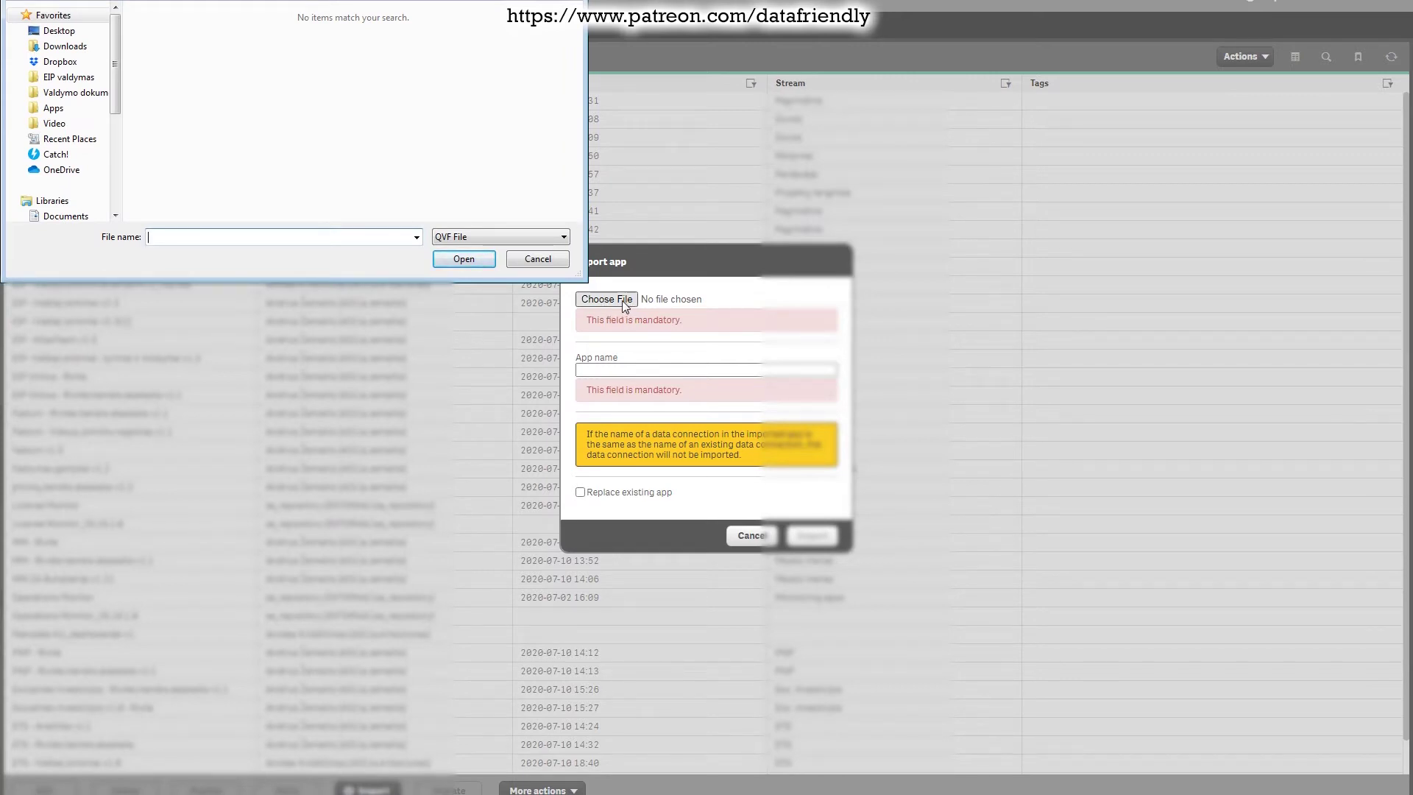
{"action": "key", "text": "Escape"}
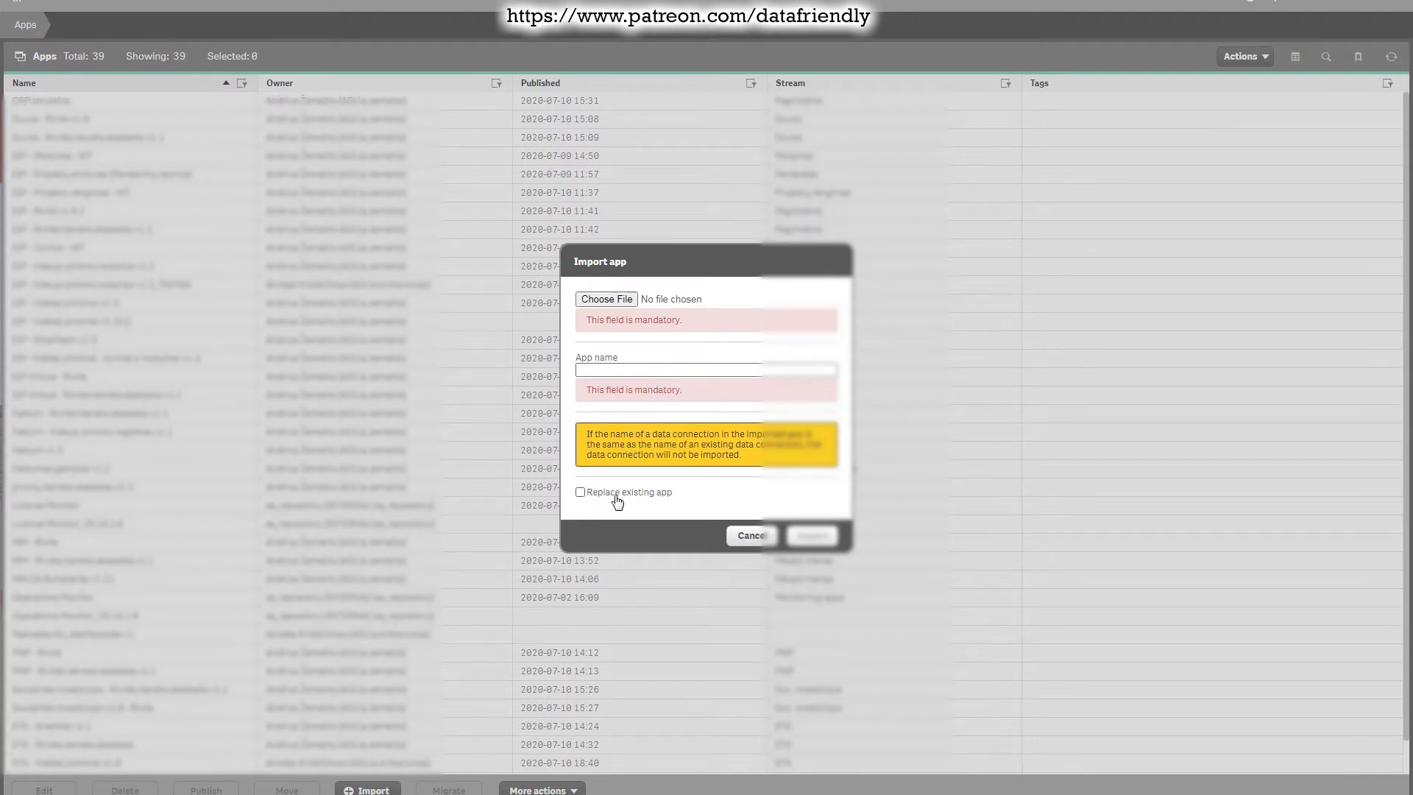
{"action": "left_click", "coordinate": [580, 492]}
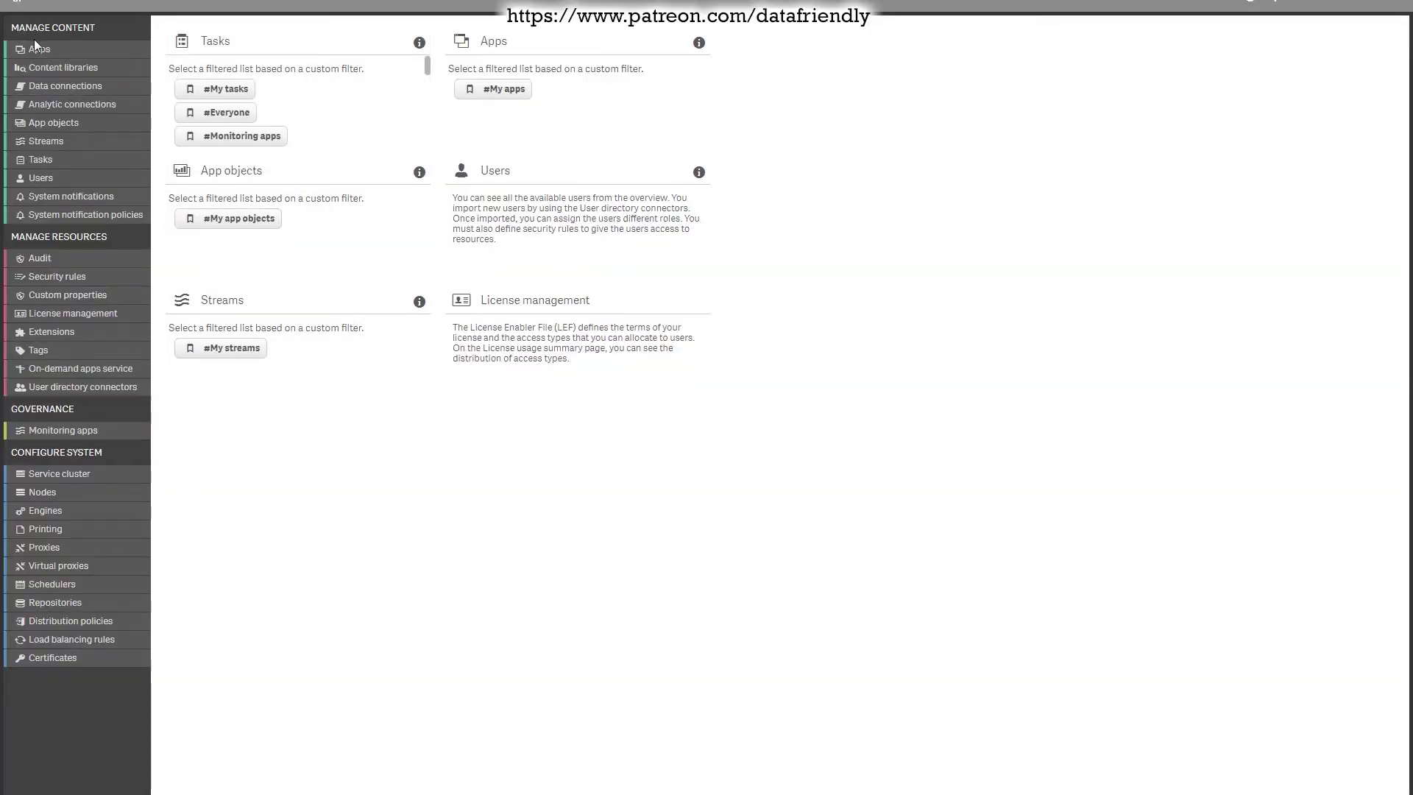
Step: Open Content libraries in the left navigation to reach the 28 data connections
{"action": "left_click", "coordinate": [70, 75]}
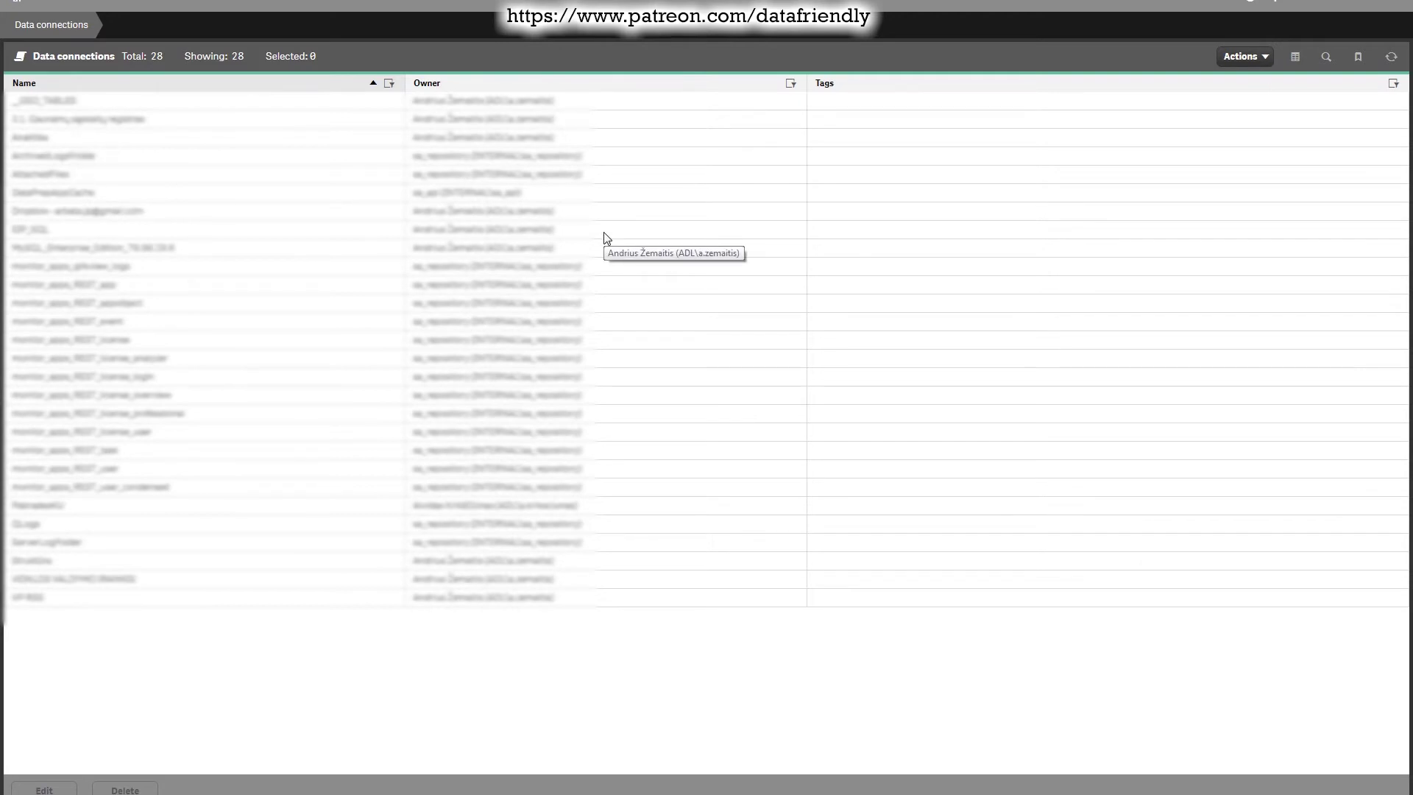
Step: Select the 3.1. Gaunamų sąskaitų registras connection and open it for editing
{"action": "left_click", "coordinate": [80, 120]}
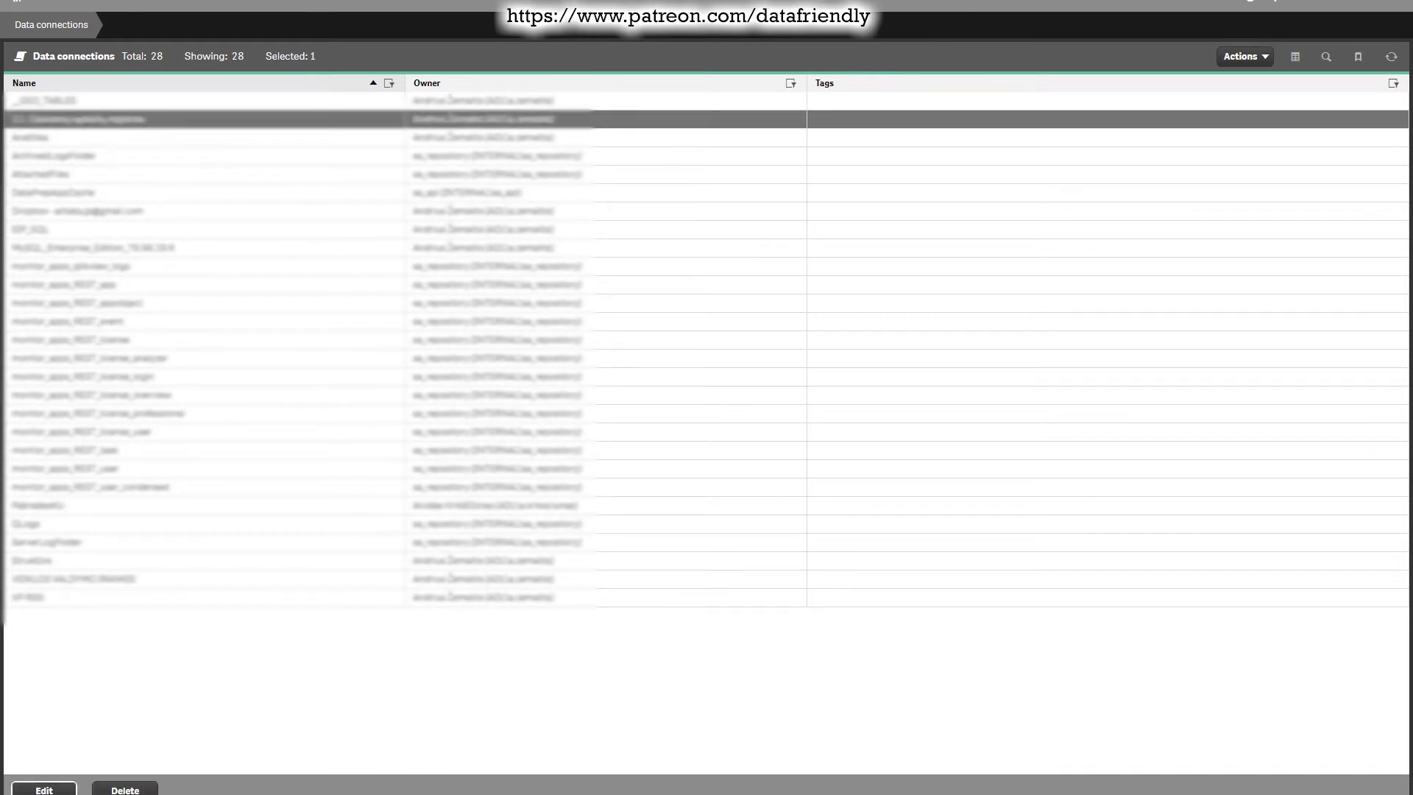
{"action": "left_click", "coordinate": [44, 789]}
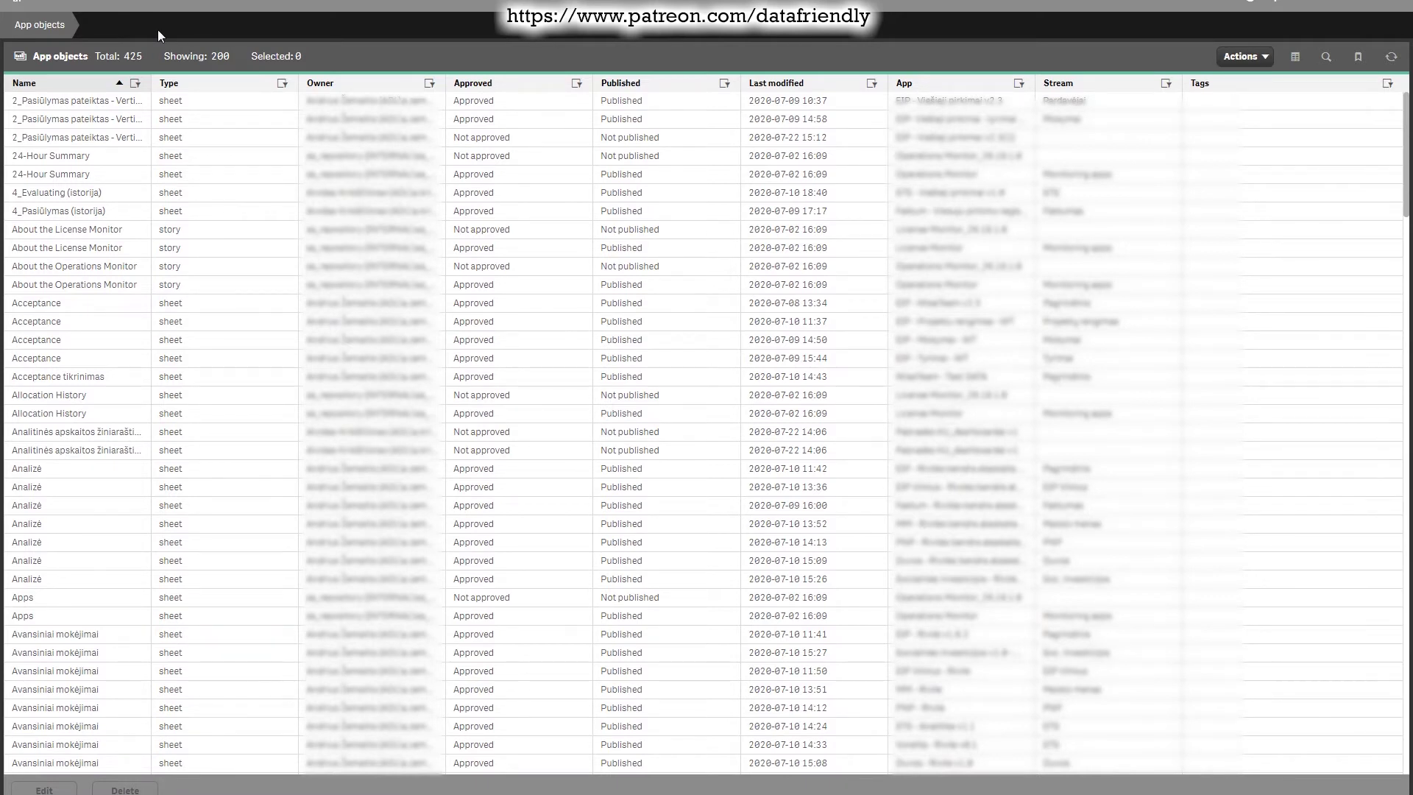
Step: Edit the Acceptance sheet and show its Tags and User access sections
{"action": "left_click", "coordinate": [65, 285]}
{"action": "left_click", "coordinate": [65, 344]}
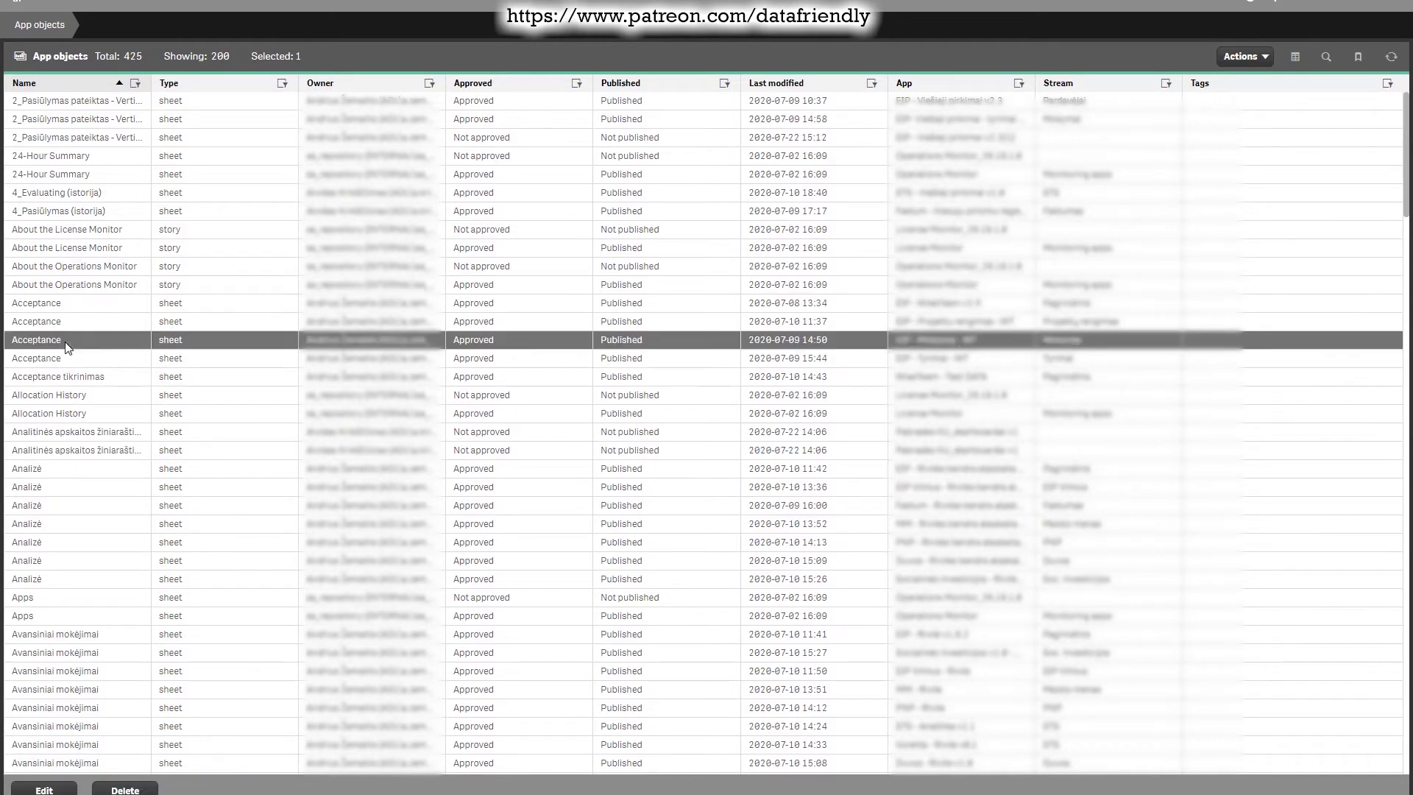
{"action": "left_click", "coordinate": [44, 790]}
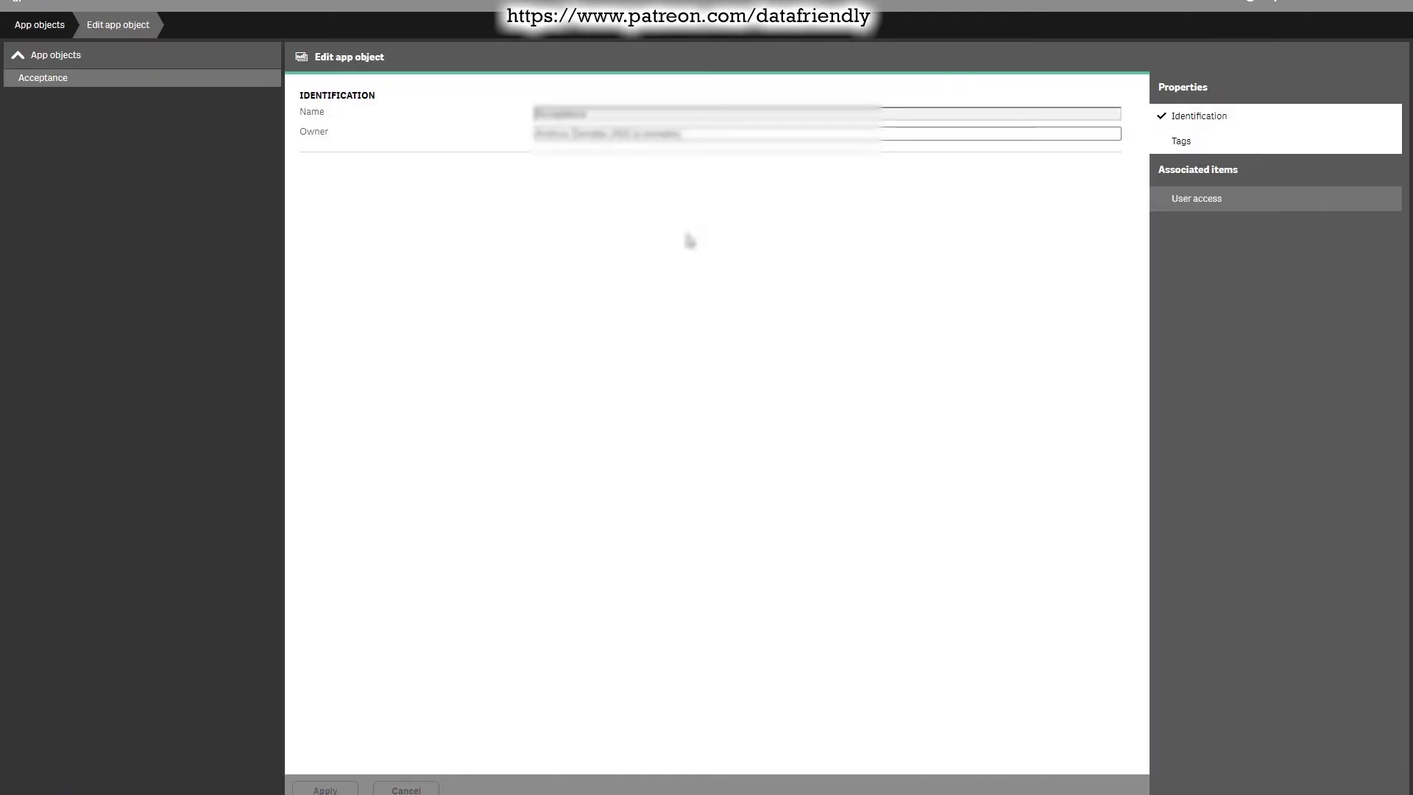
{"action": "left_click", "coordinate": [1180, 142]}
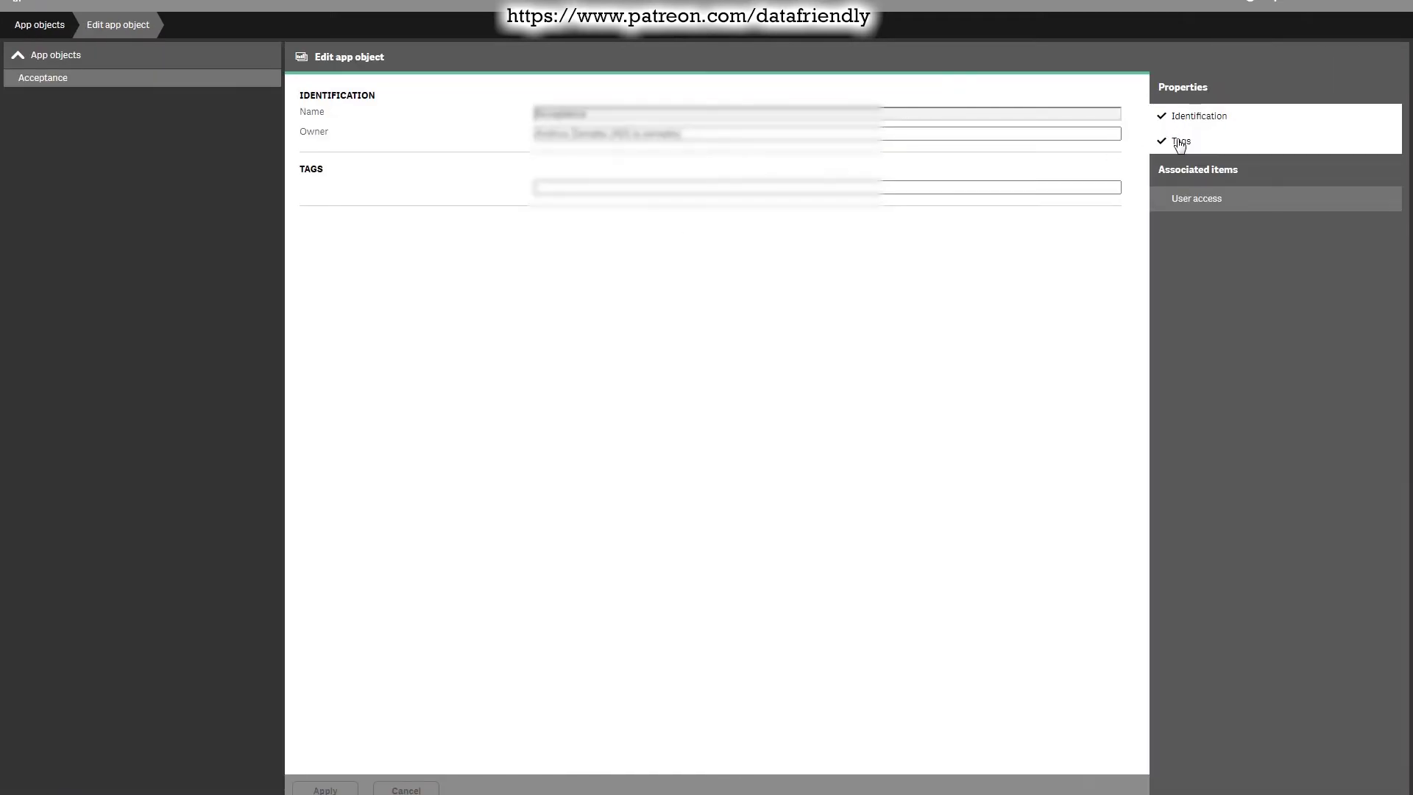
{"action": "left_click", "coordinate": [1198, 210]}
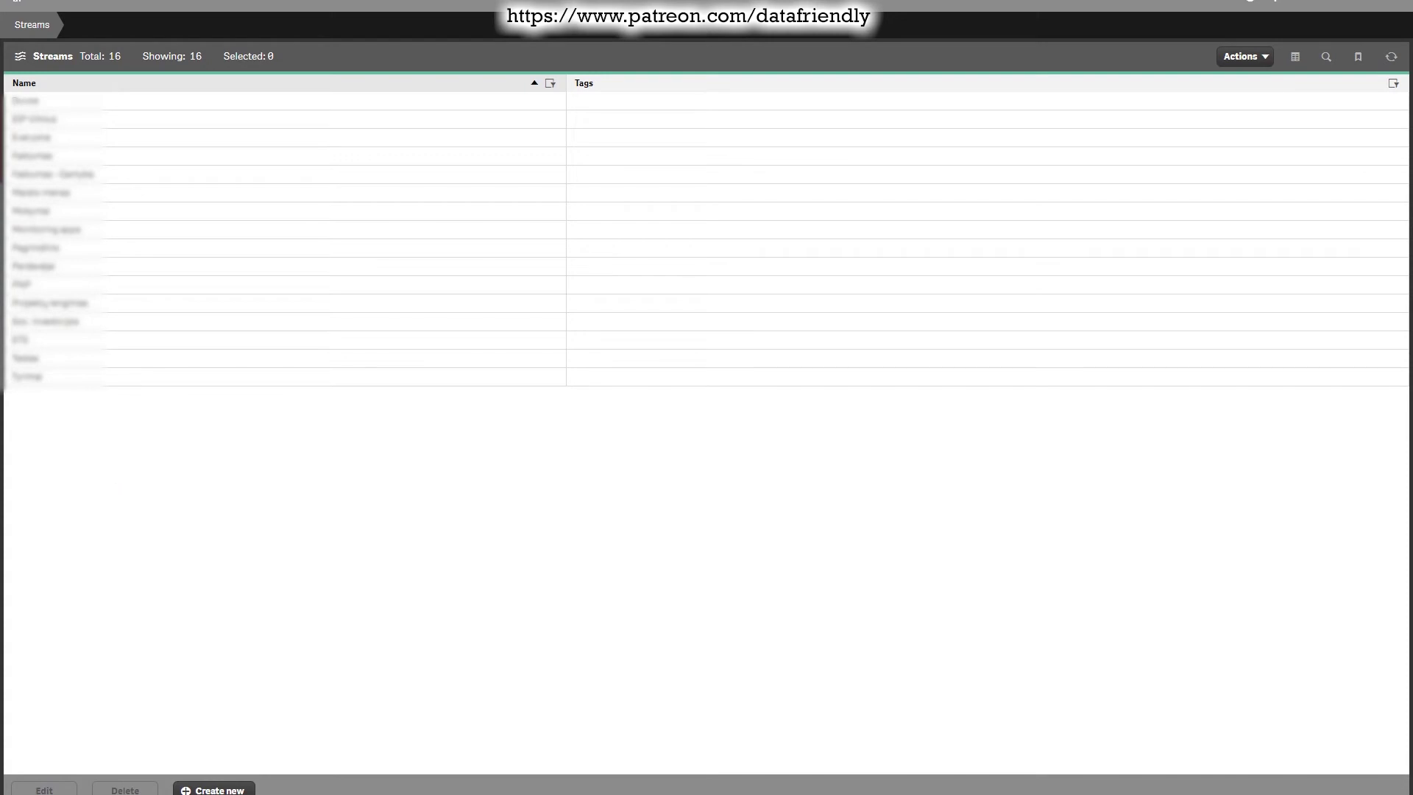
Step: Create a stream named 'Test' with Custom properties shown, and apply it
{"action": "left_click", "coordinate": [213, 790]}
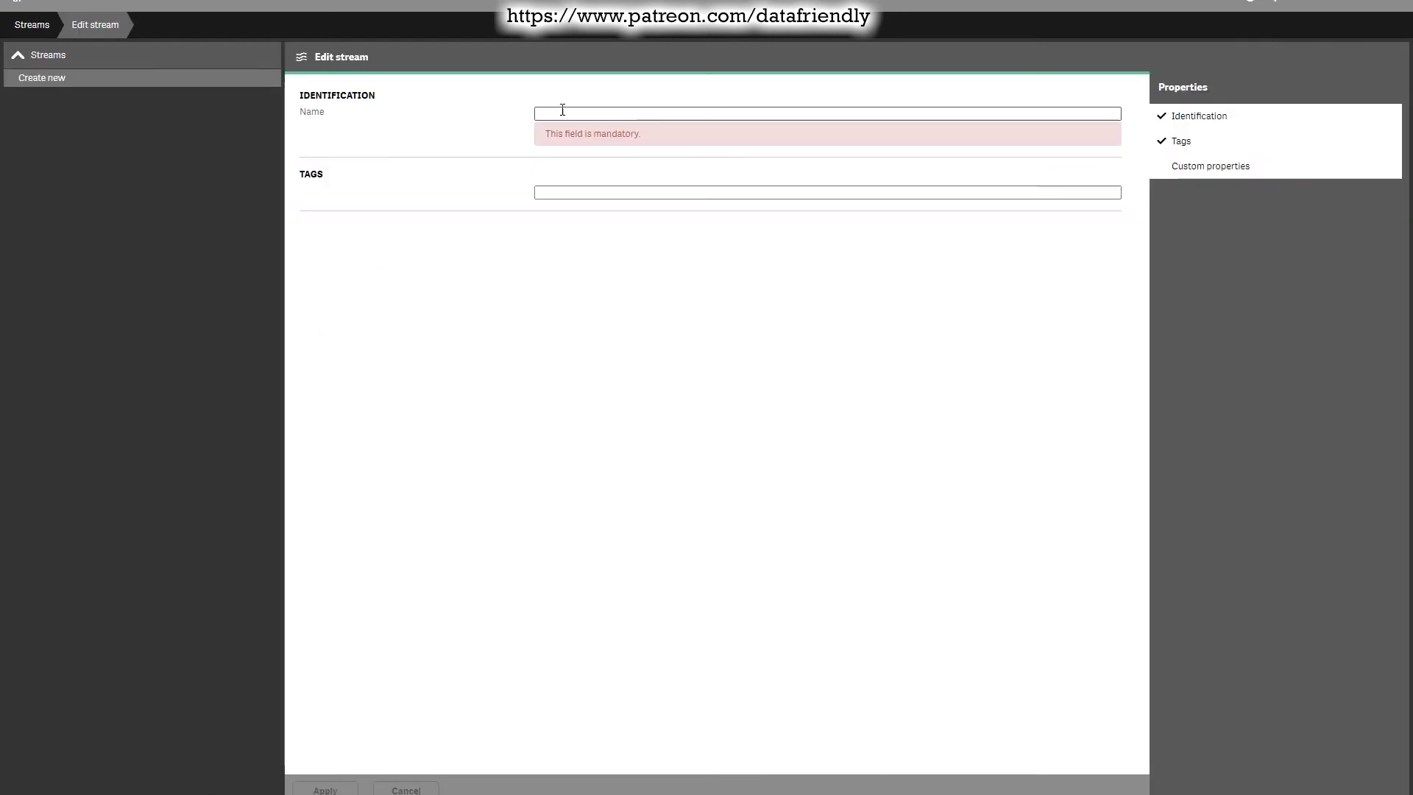
{"action": "type", "text": "Tes"}
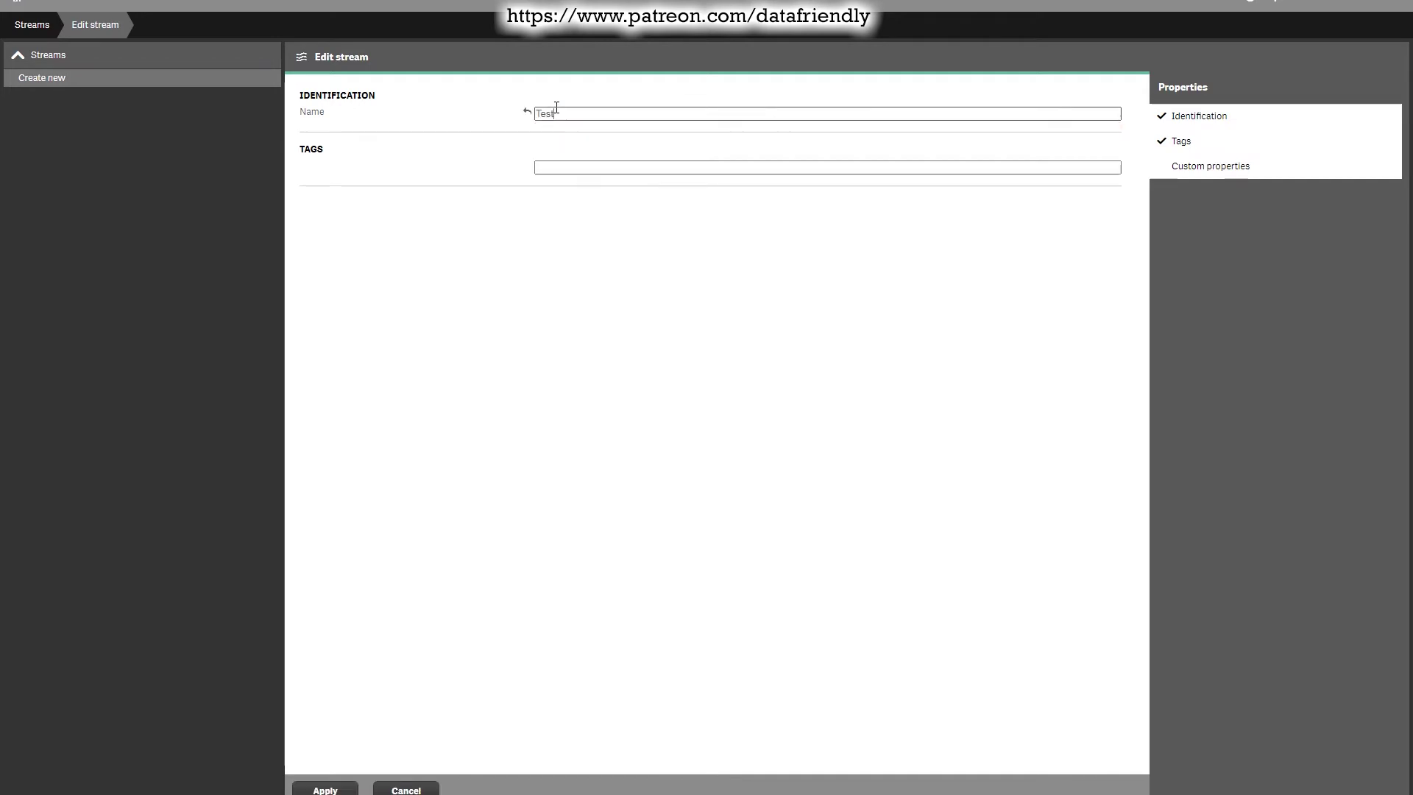
{"action": "type", "text": "t"}
{"action": "left_click", "coordinate": [1201, 169]}
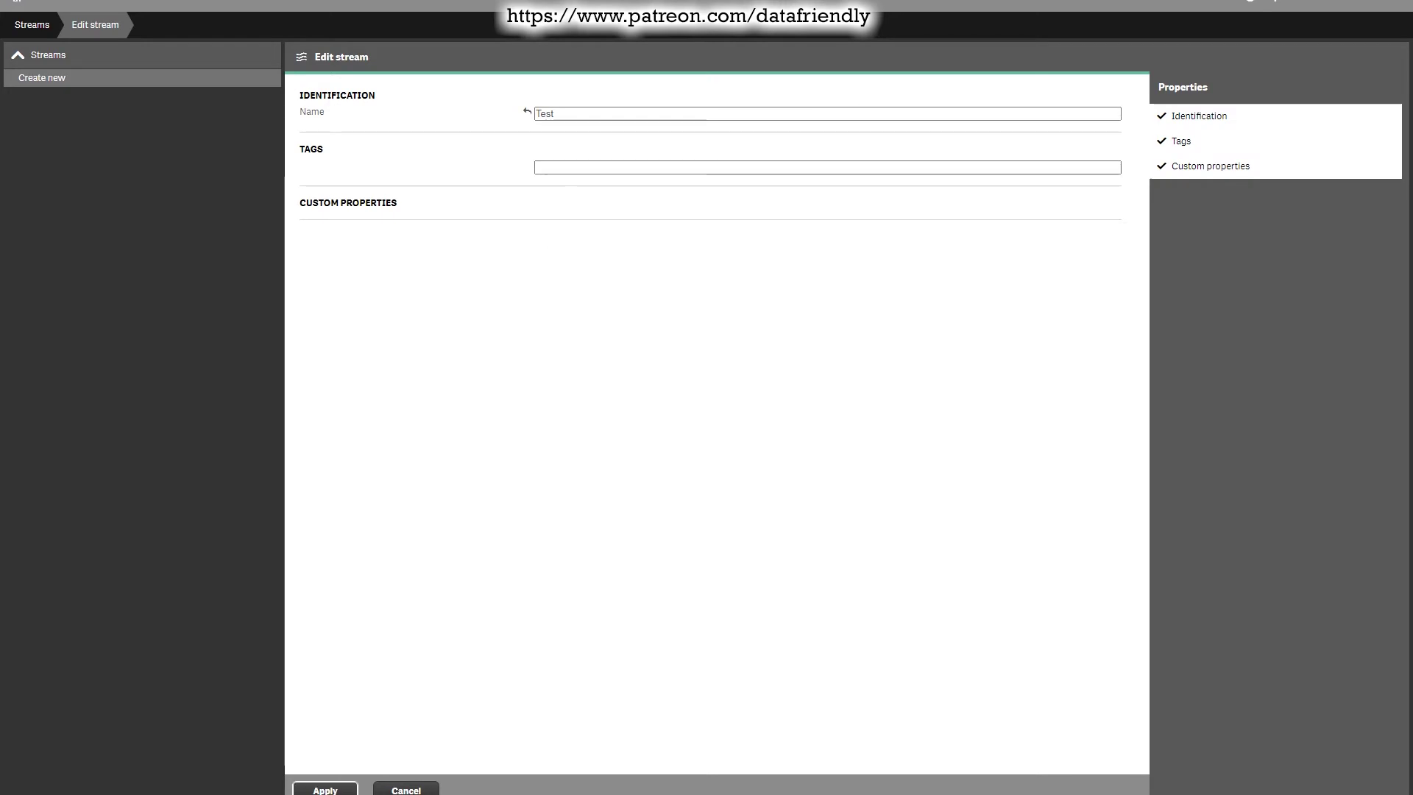
{"action": "left_click", "coordinate": [324, 789]}
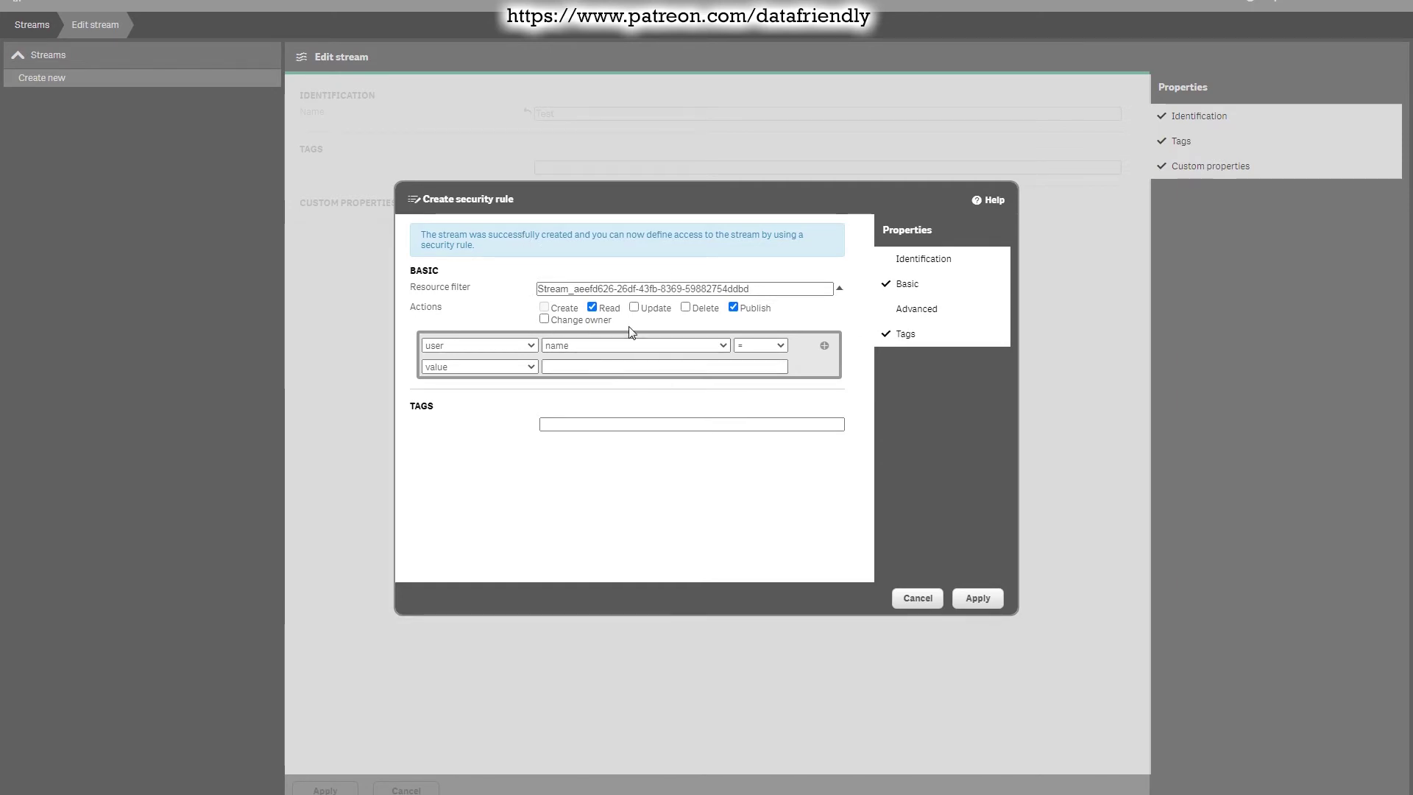
Step: Add an OR-joined user condition and clear Publish, then discard the unsaved rule
{"action": "left_click", "coordinate": [592, 365]}
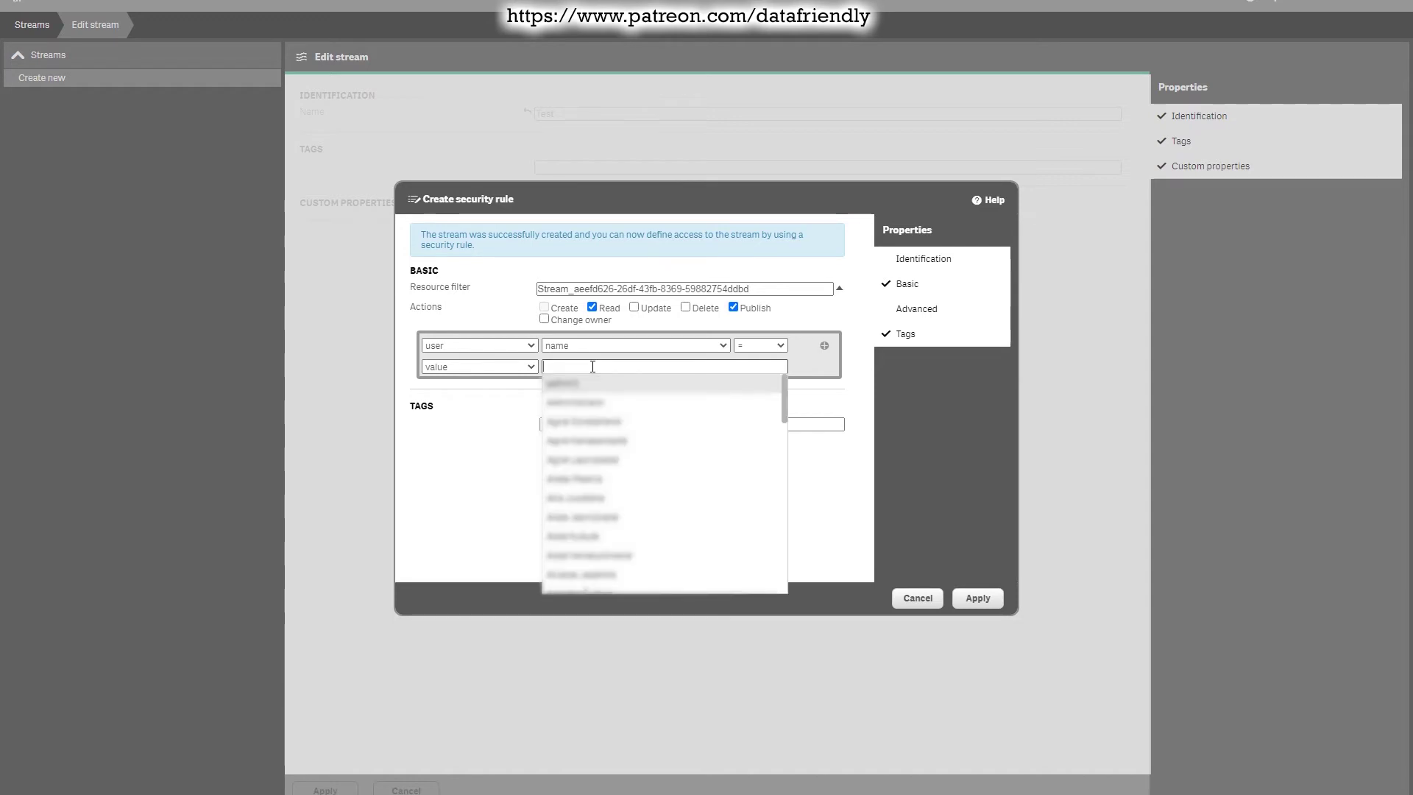
{"action": "left_click", "coordinate": [509, 446]}
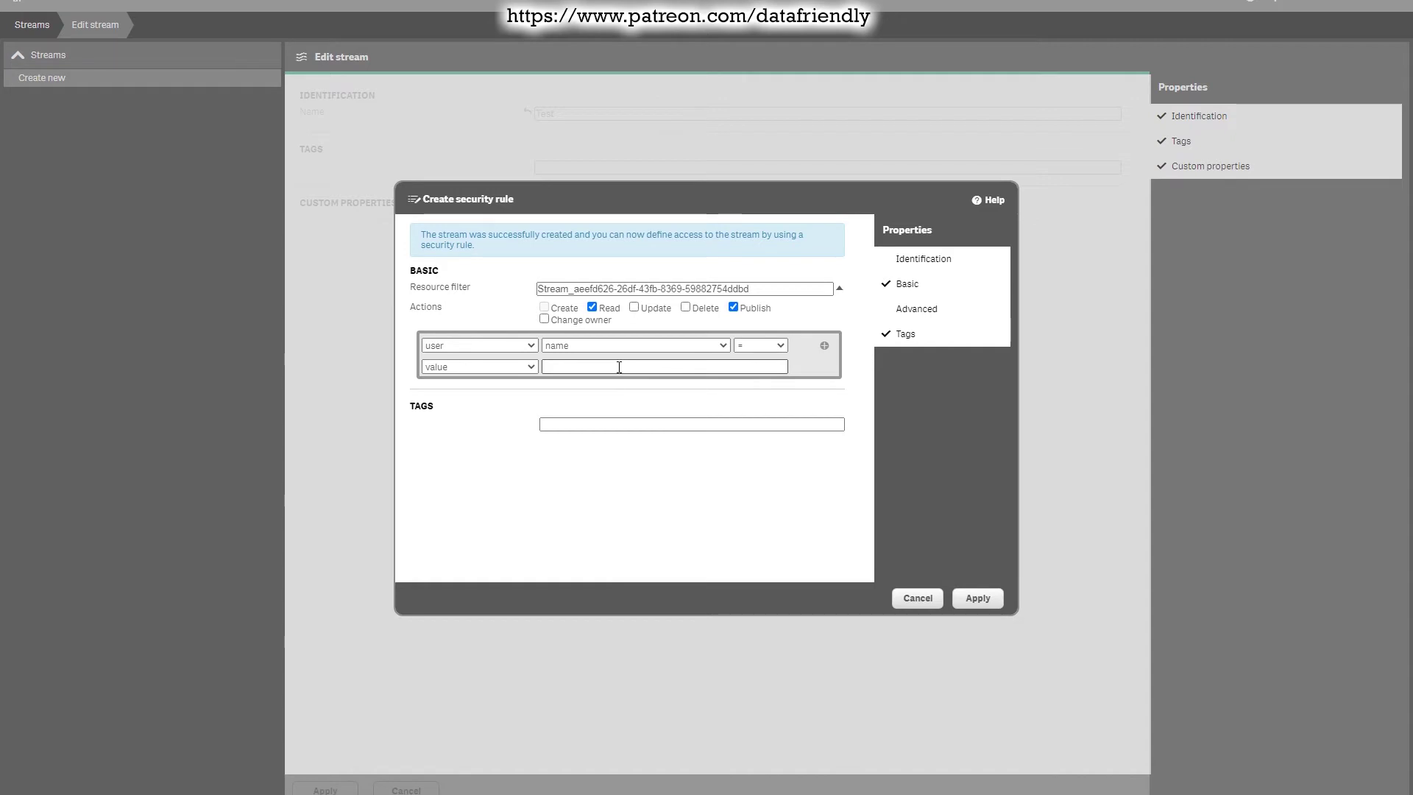
{"action": "left_click", "coordinate": [825, 346]}
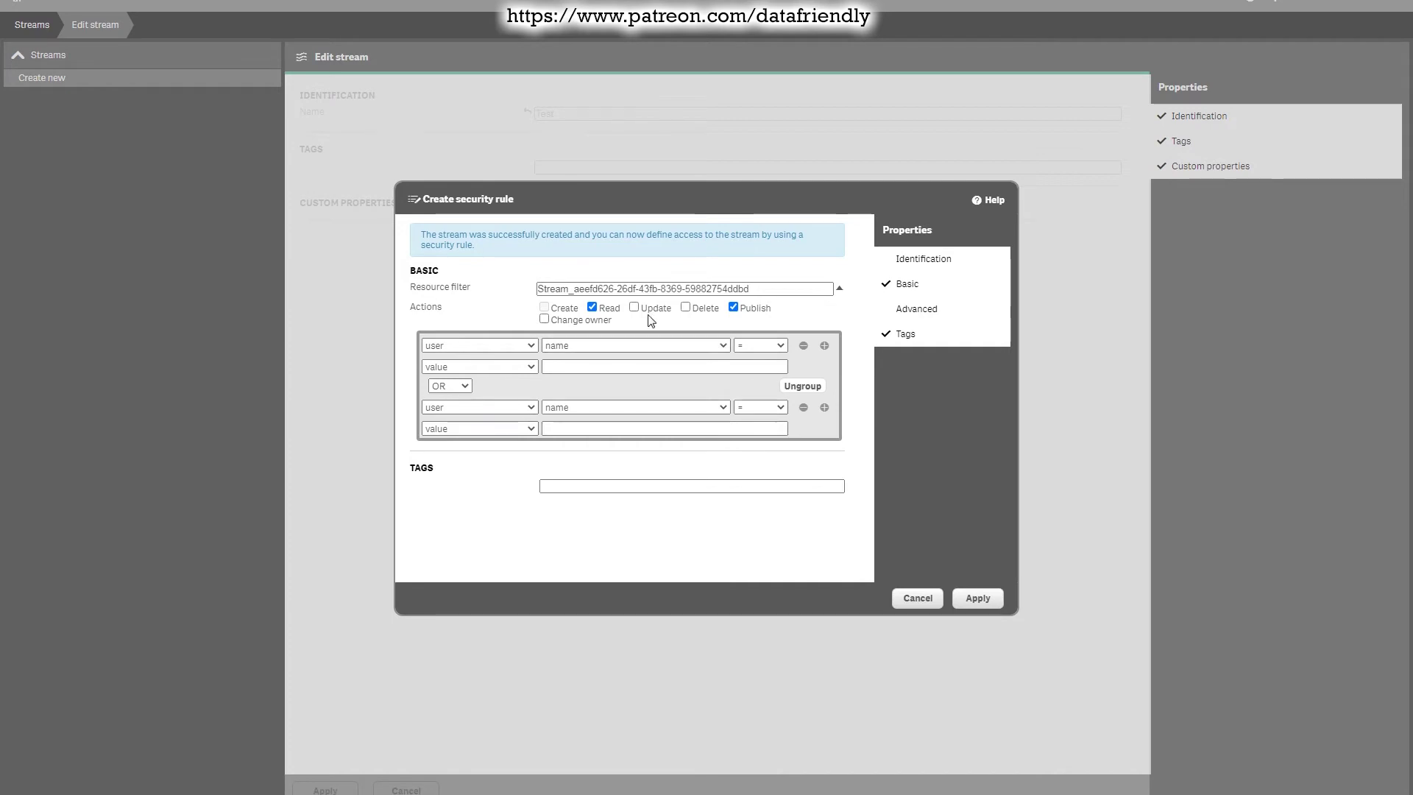
{"action": "left_click", "coordinate": [593, 307]}
{"action": "left_click", "coordinate": [593, 308]}
{"action": "left_click", "coordinate": [931, 596]}
Step: Return to the Streams list and delete the Test stream, confirming the deletion
{"action": "left_click", "coordinate": [41, 33]}
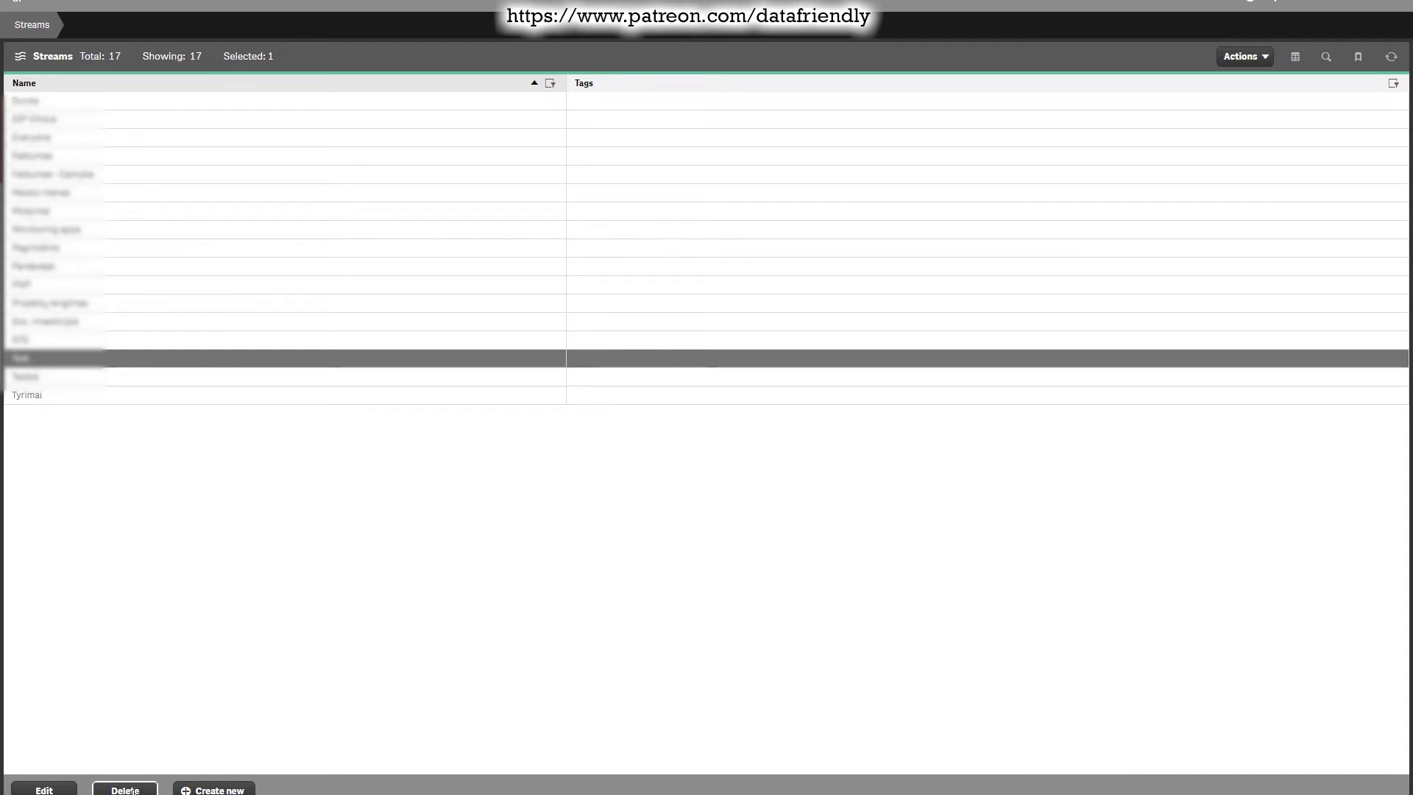
{"action": "left_click", "coordinate": [125, 789]}
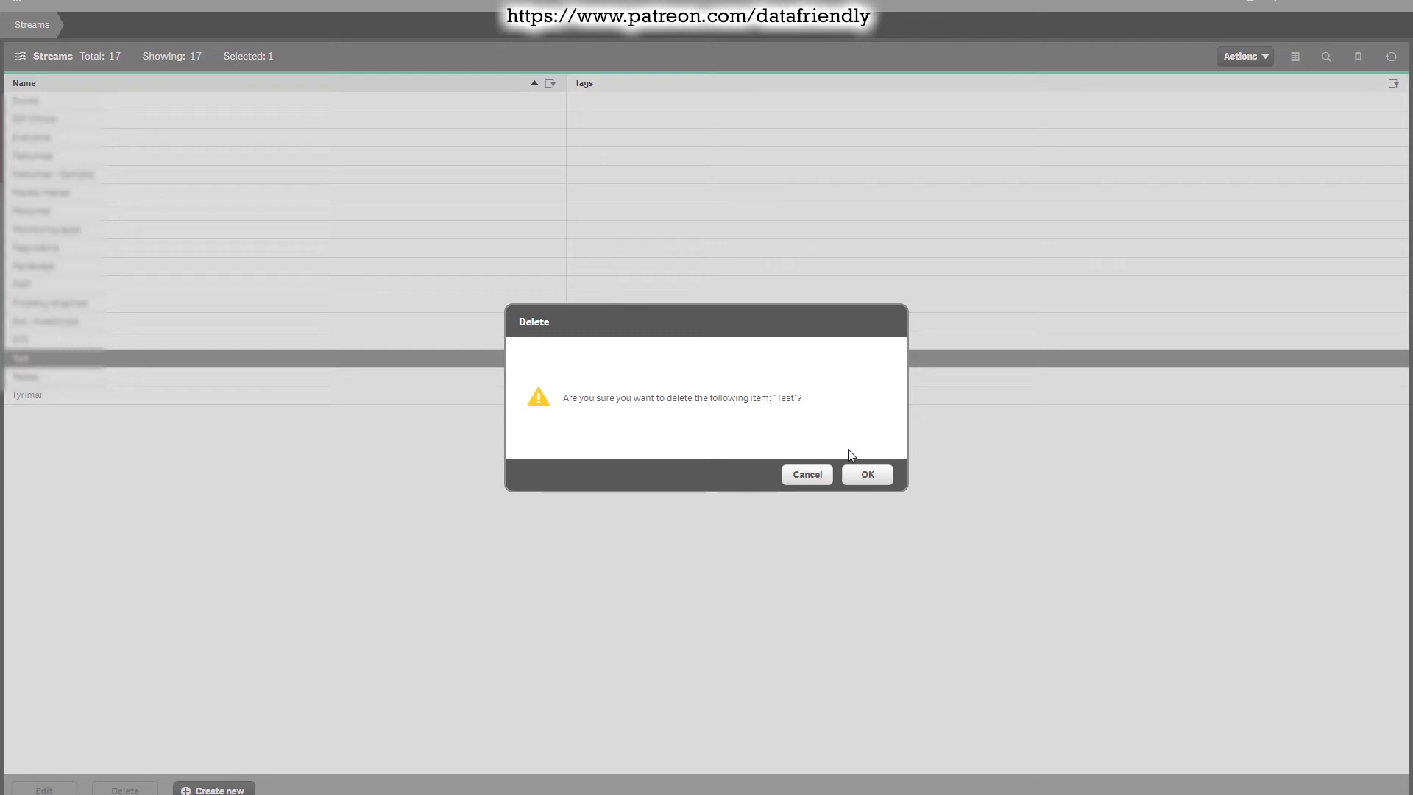
{"action": "left_click", "coordinate": [860, 480]}
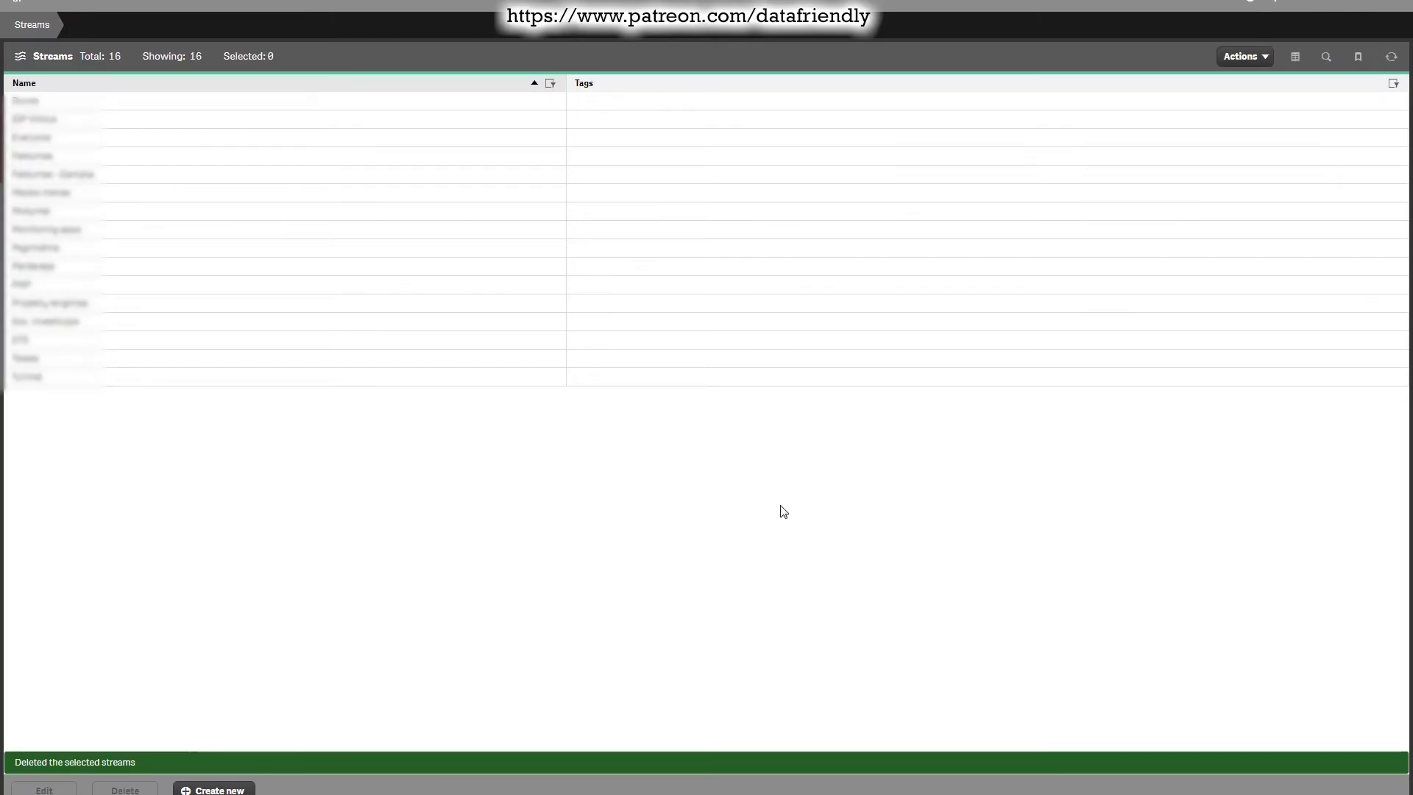
{"action": "mouse_move", "coordinate": [32, 24]}
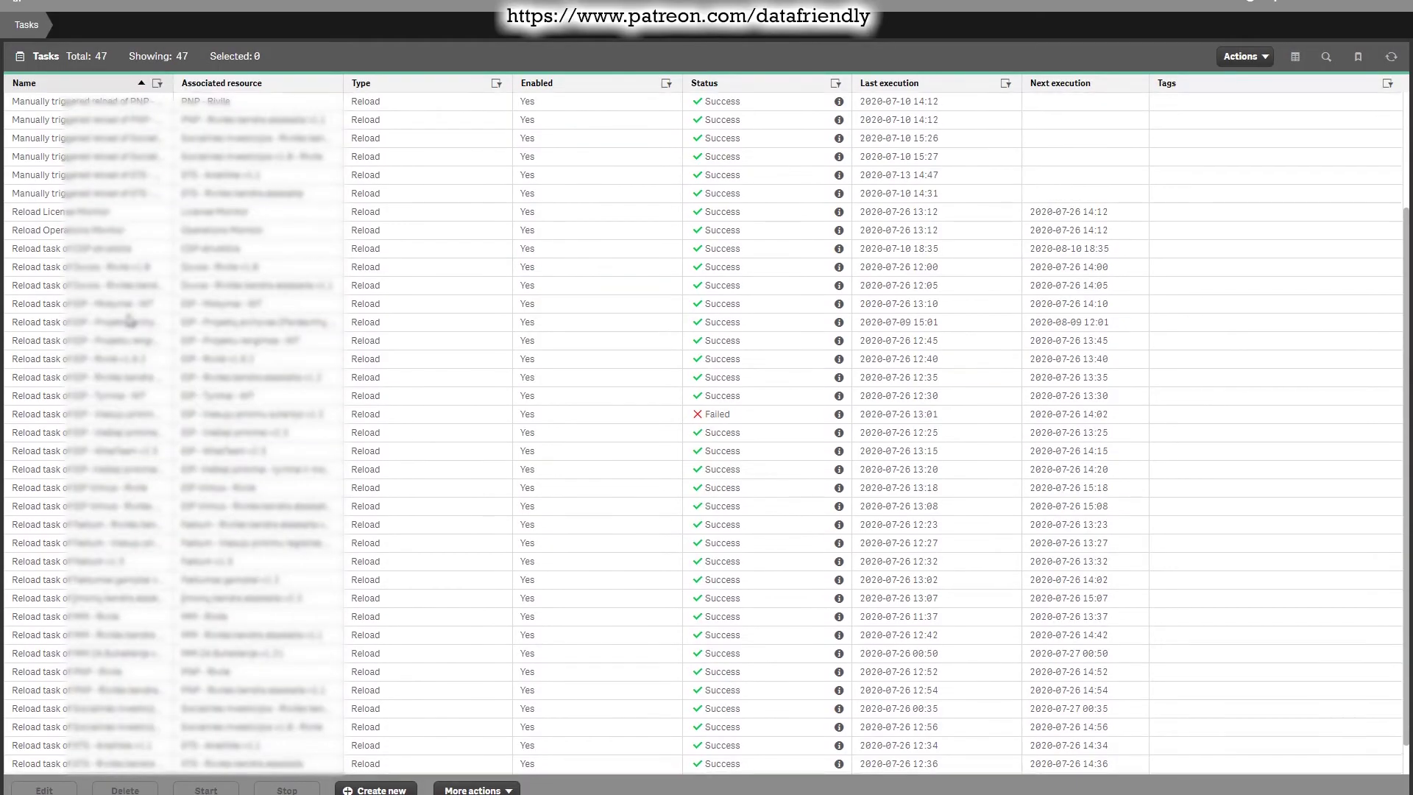
{"action": "scroll", "coordinate": [129, 320], "scroll_direction": "up", "scroll_amount": 3}
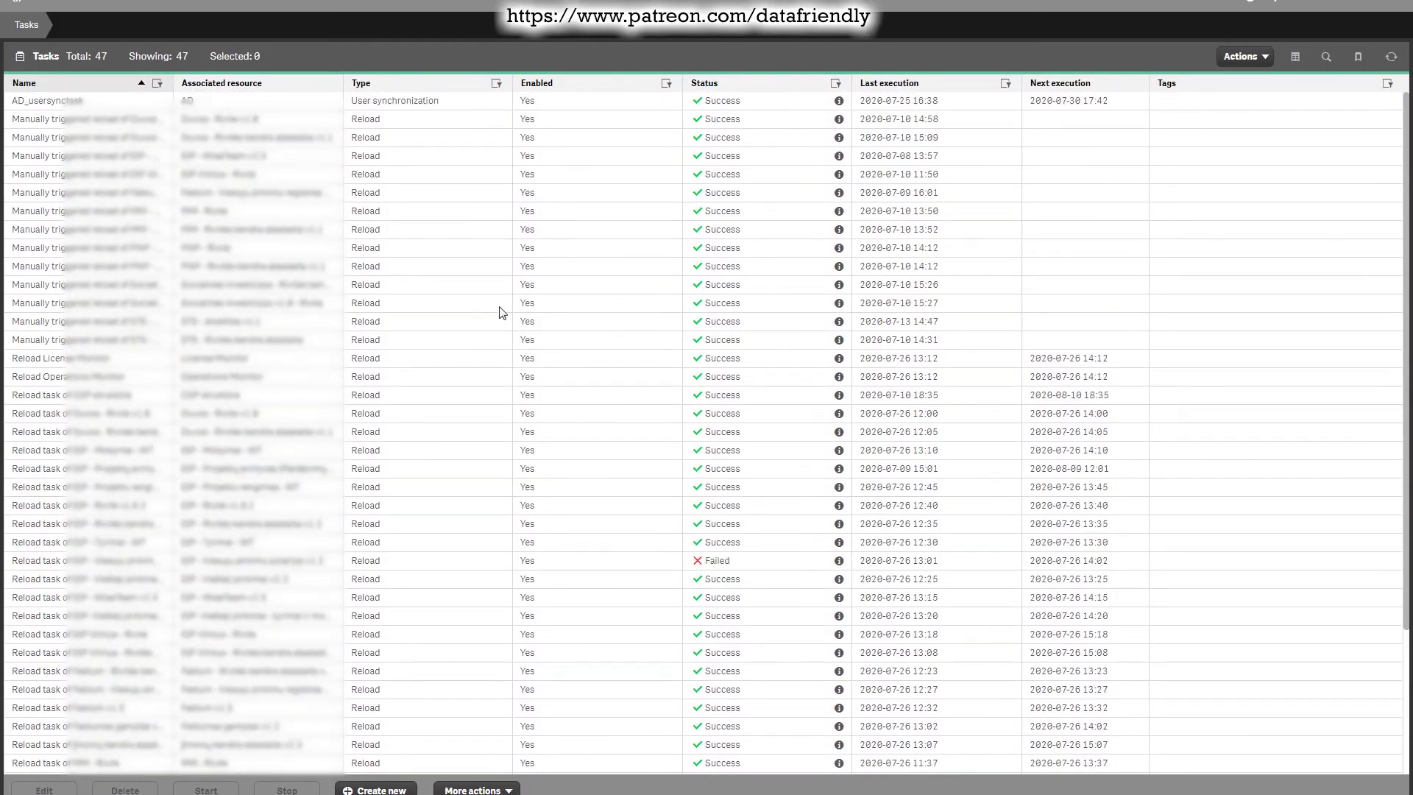
{"action": "scroll", "coordinate": [395, 543], "scroll_direction": "down", "scroll_amount": 3}
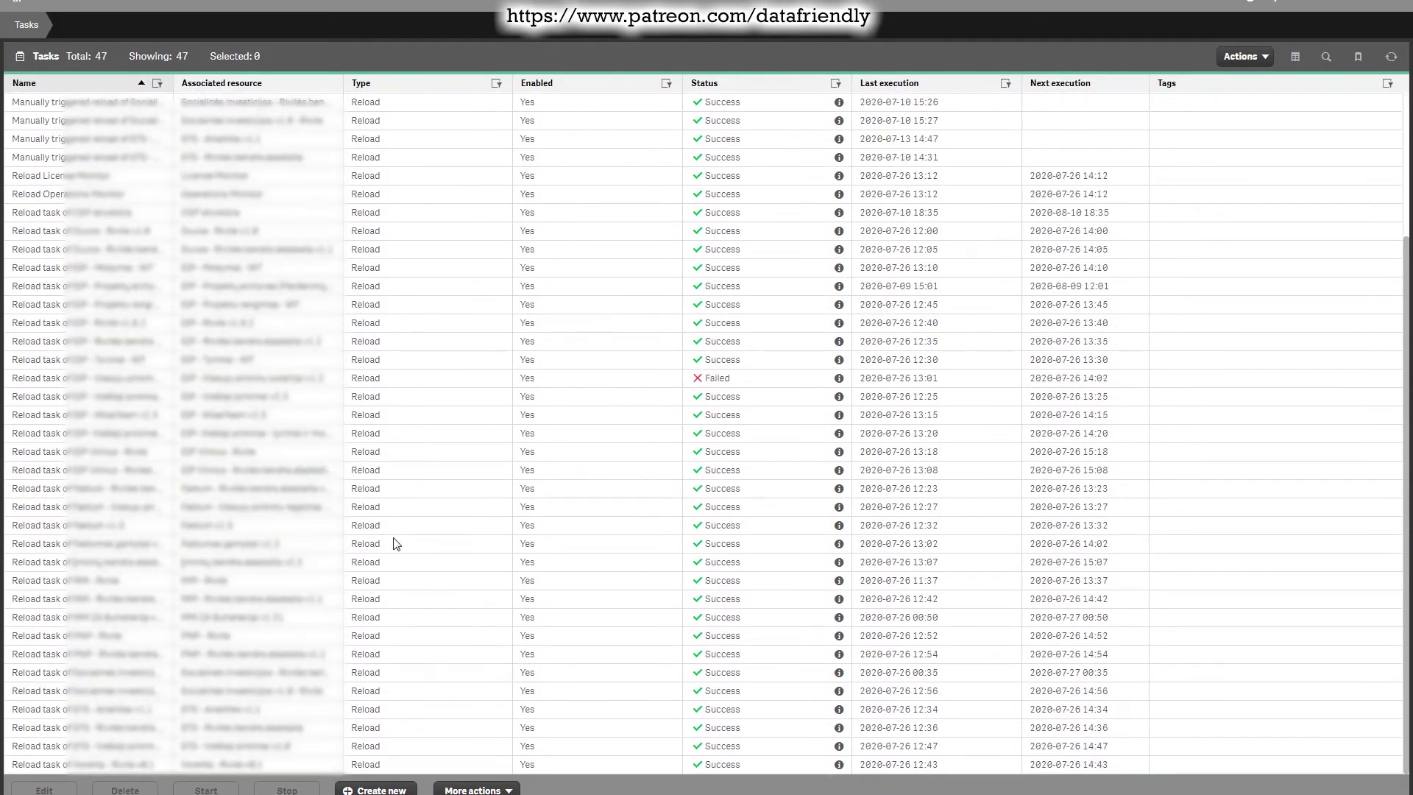
{"action": "scroll", "coordinate": [396, 543], "scroll_direction": "up", "scroll_amount": 3}
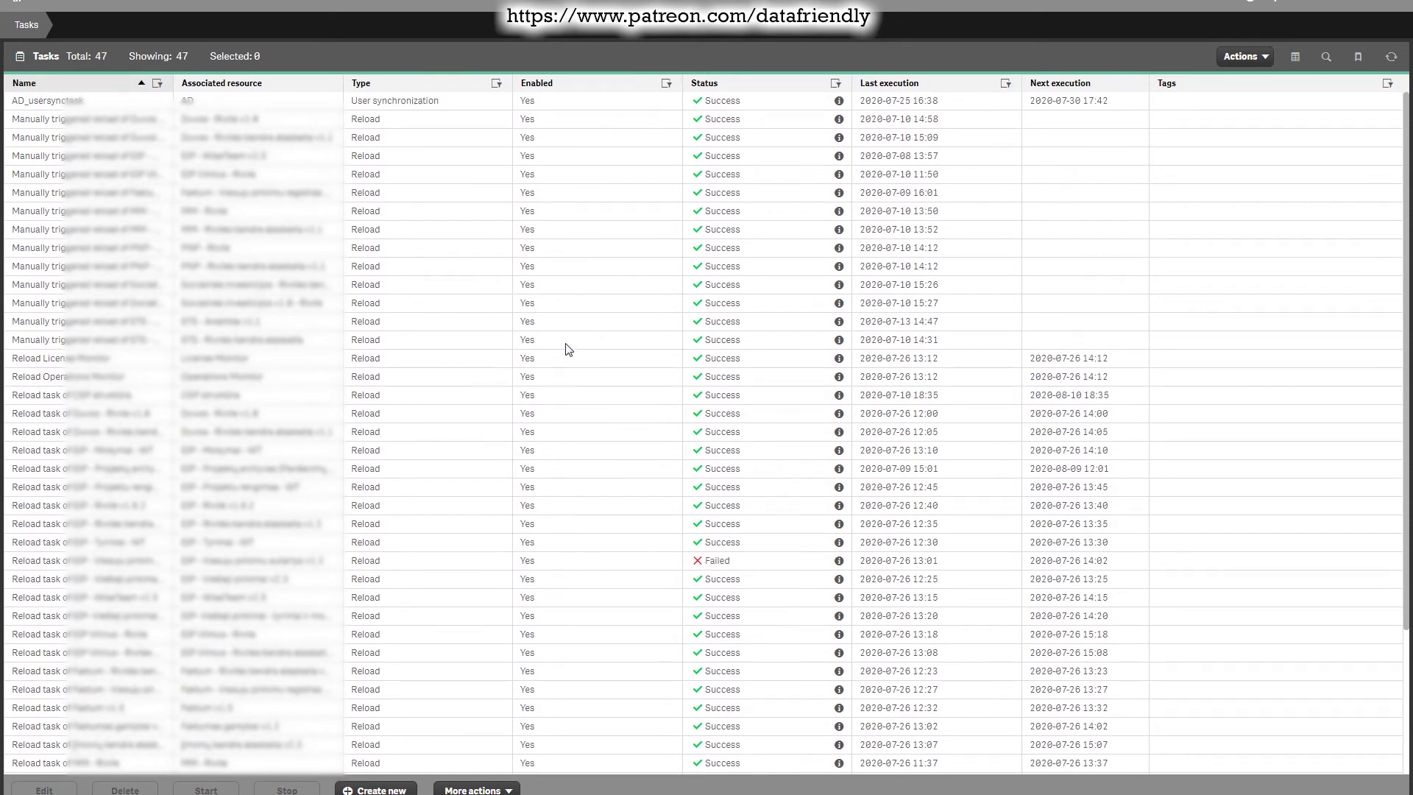
{"action": "scroll", "coordinate": [754, 328], "scroll_direction": "down", "scroll_amount": 3}
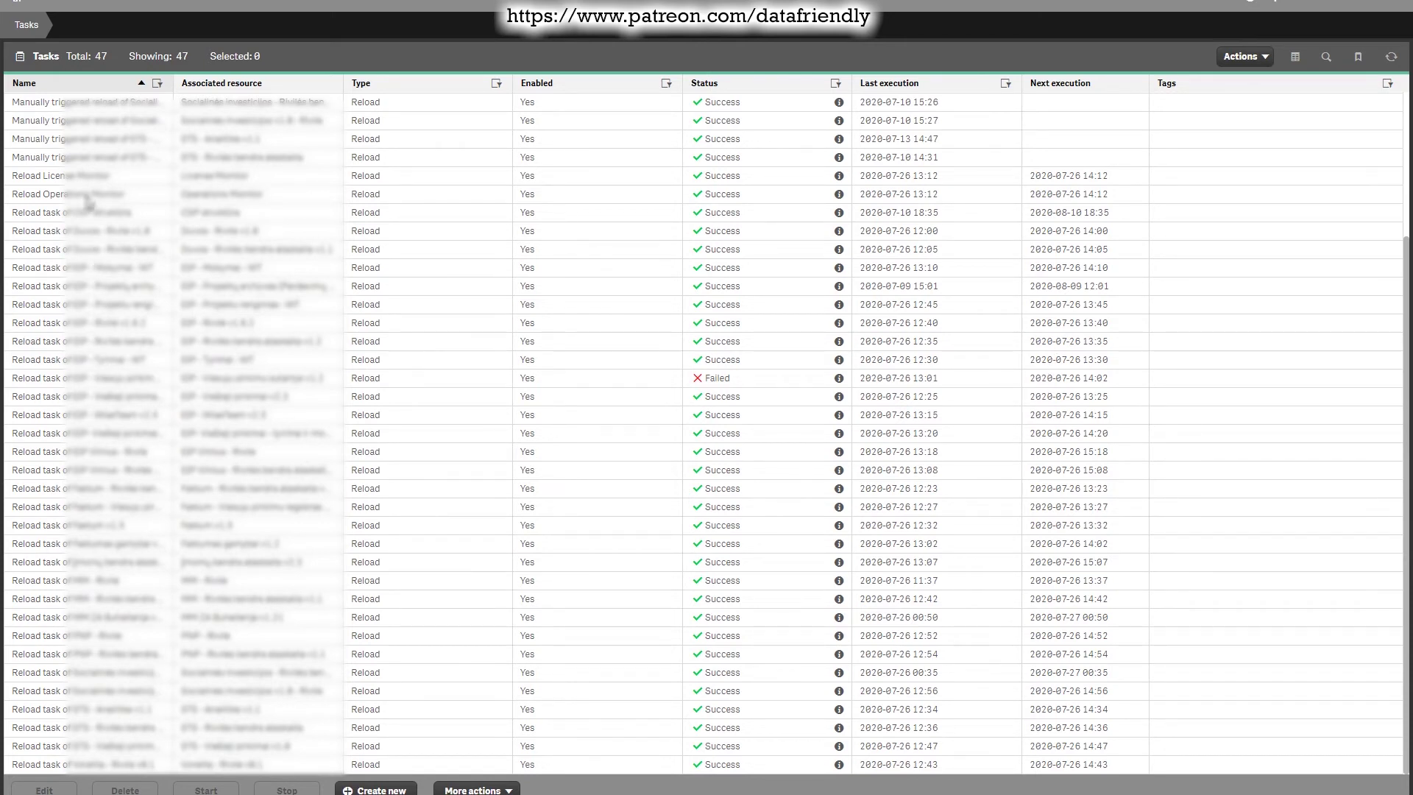
{"action": "left_click", "coordinate": [90, 178]}
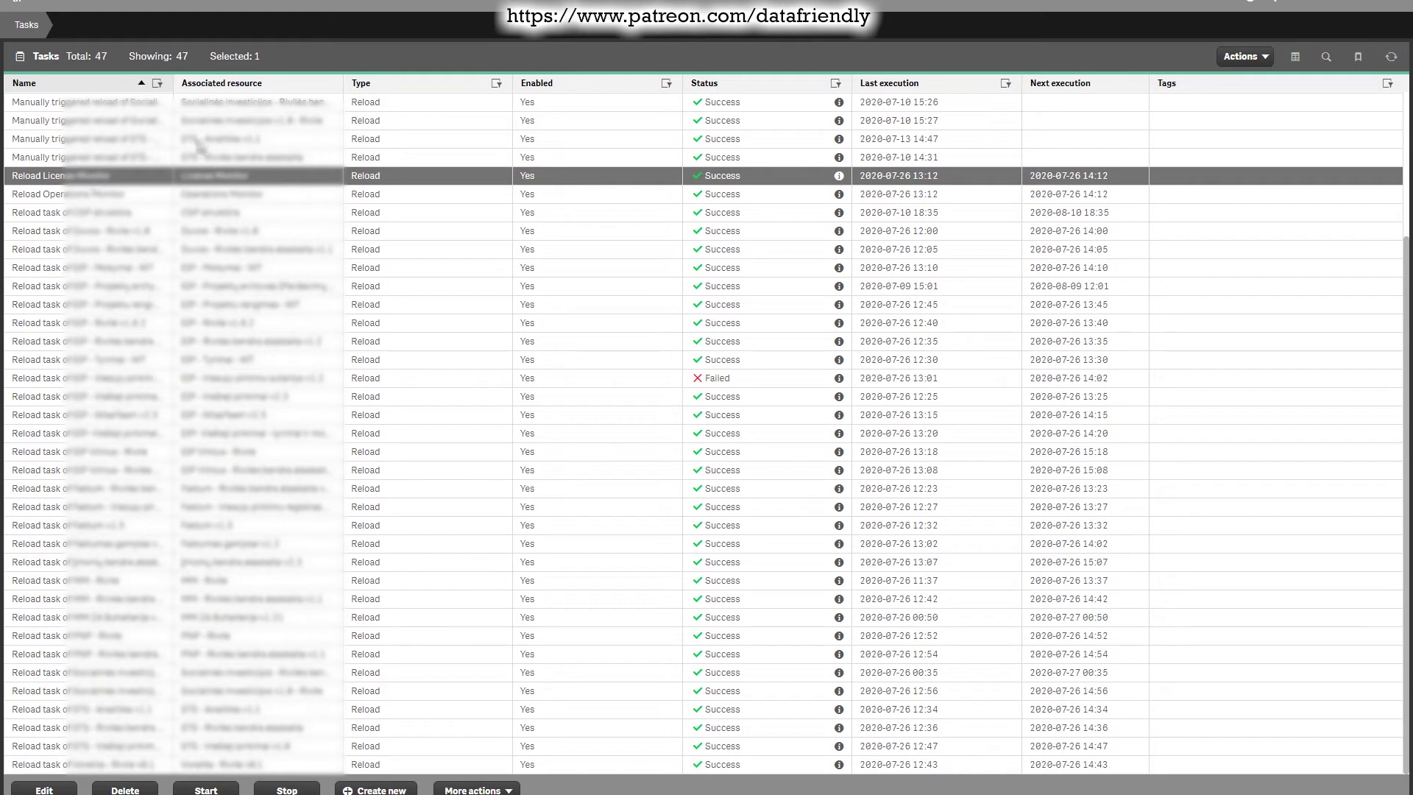
Step: Deselect all task rows, then reselect the Reload License Monitor task
{"action": "left_click", "coordinate": [1265, 56]}
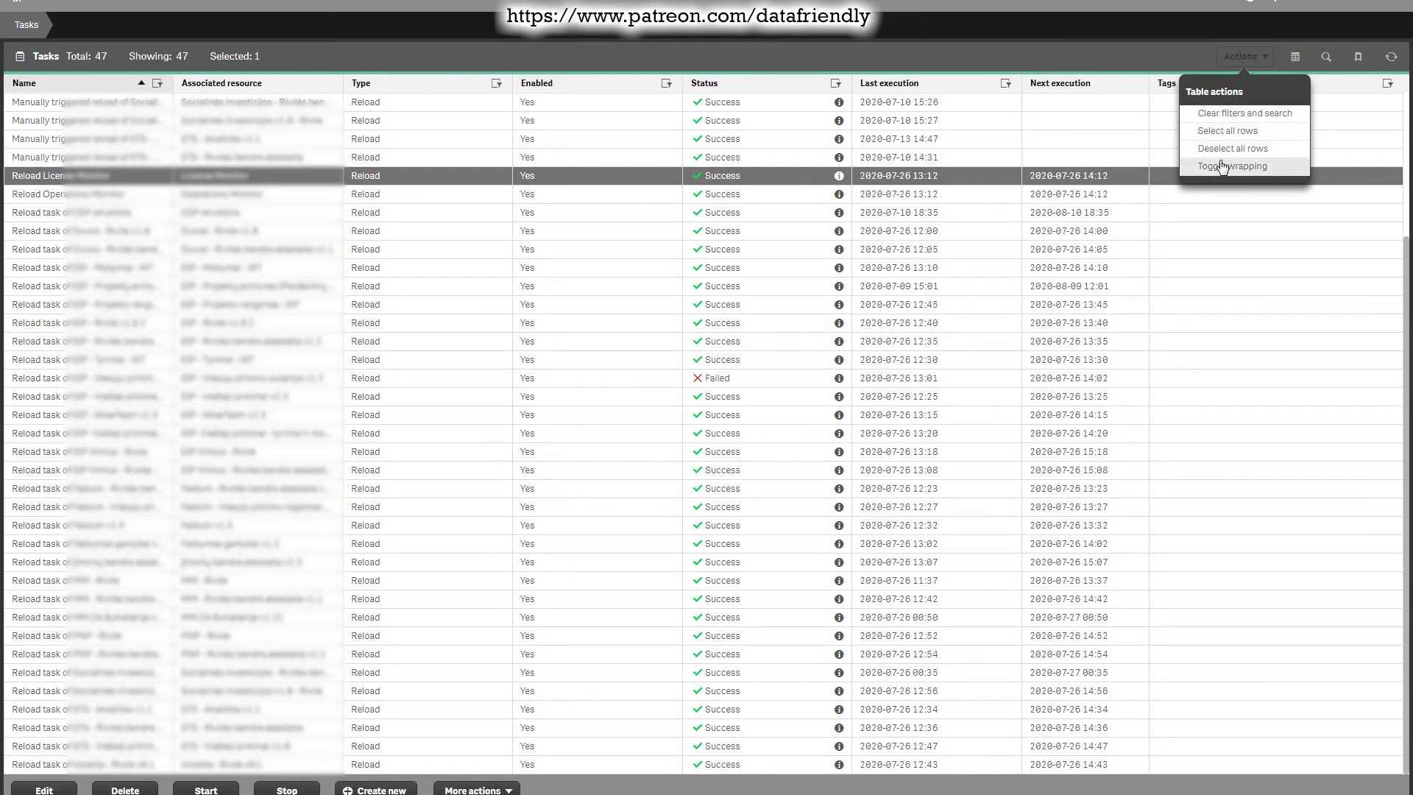
{"action": "left_click", "coordinate": [1257, 152]}
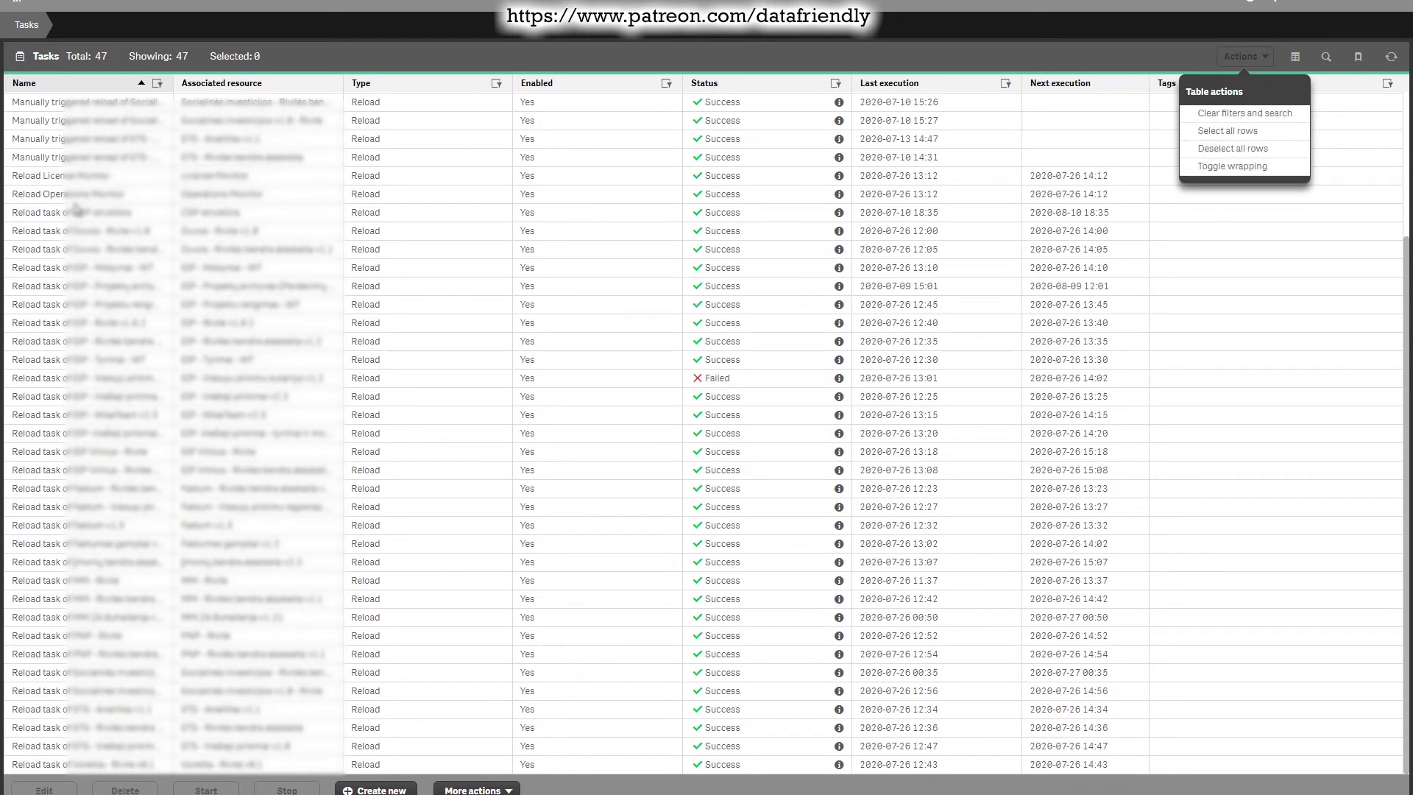
{"action": "left_click", "coordinate": [78, 176]}
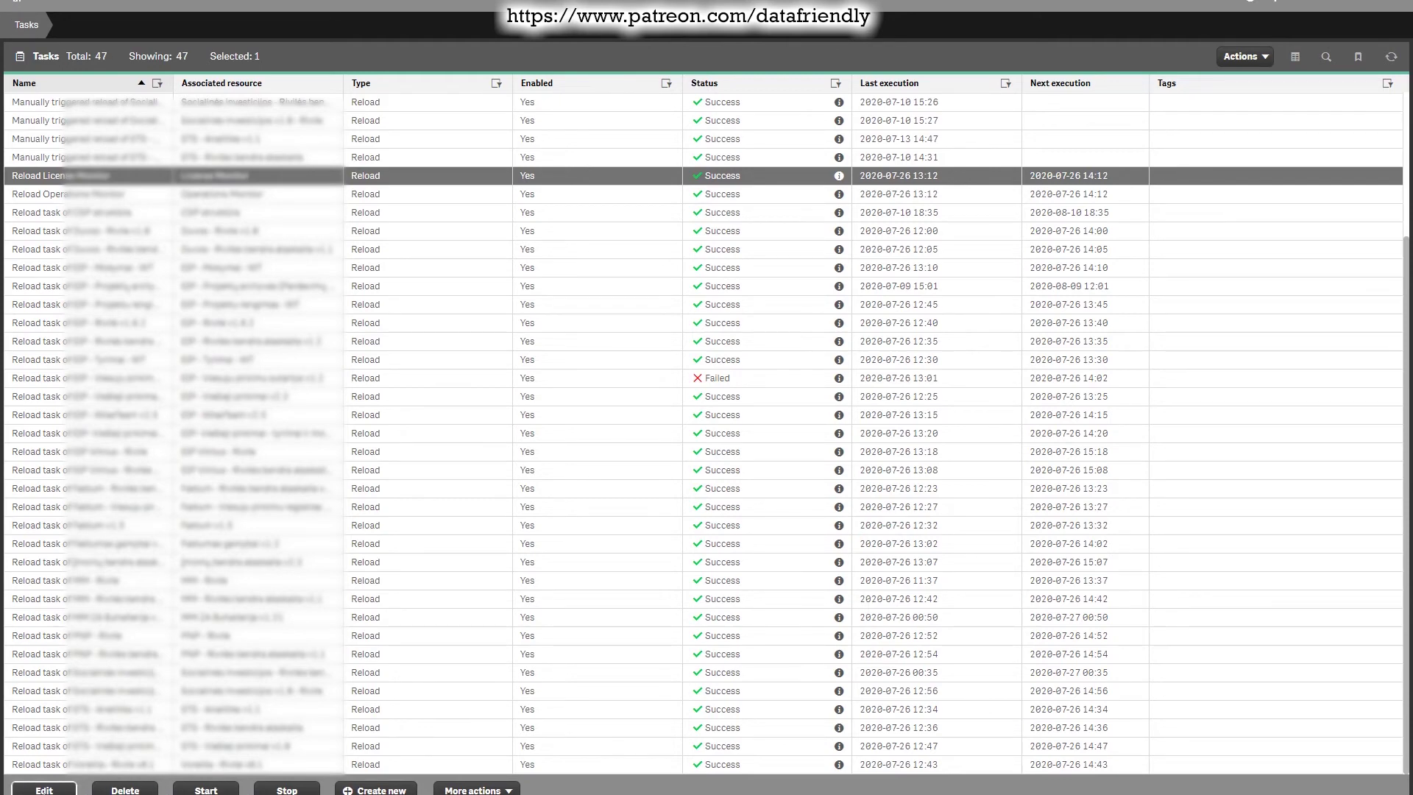
Step: Edit Reload License Monitor and open its hourly Schema trigger's schedule settings, then cancel unchanged
{"action": "left_click", "coordinate": [62, 786]}
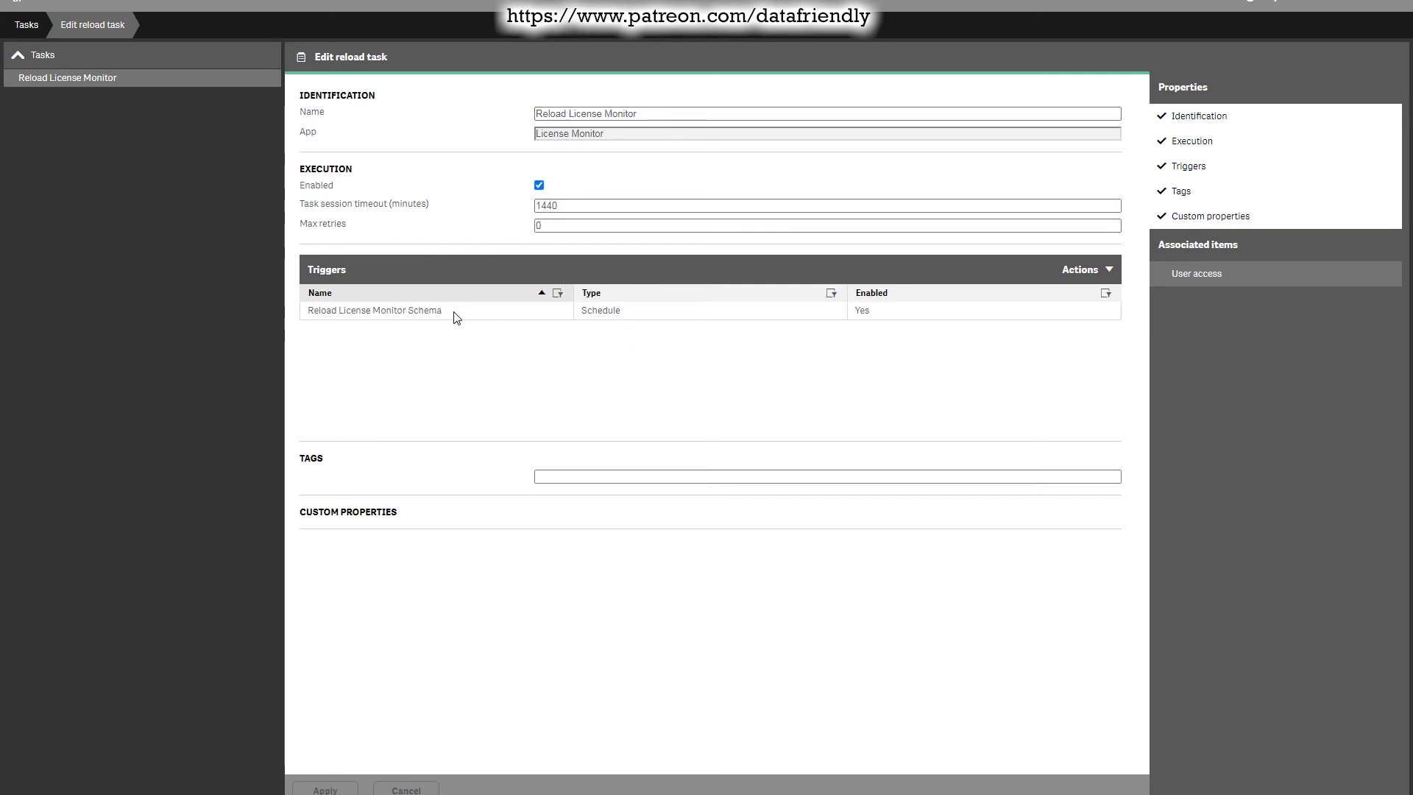
{"action": "left_click", "coordinate": [398, 312]}
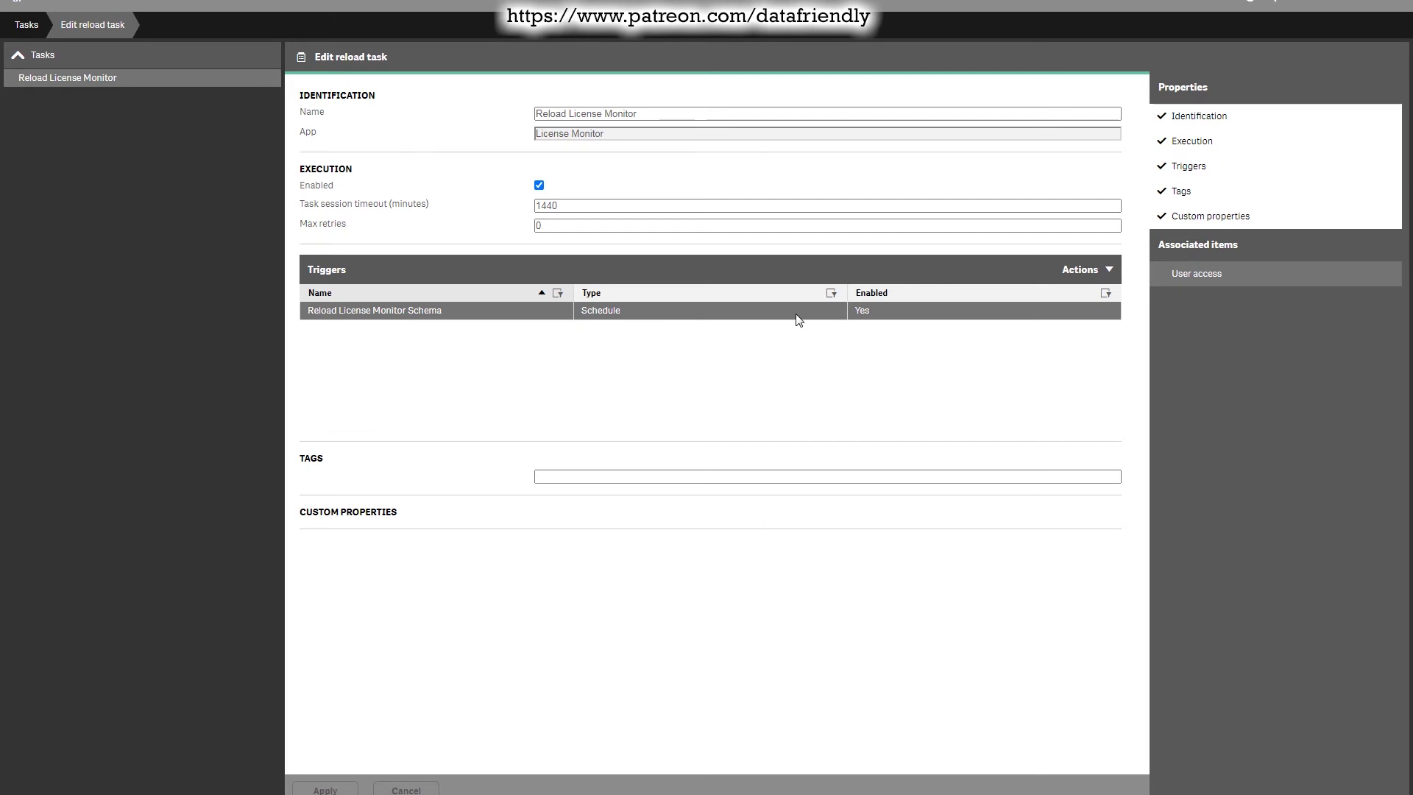
{"action": "double_click", "coordinate": [408, 310]}
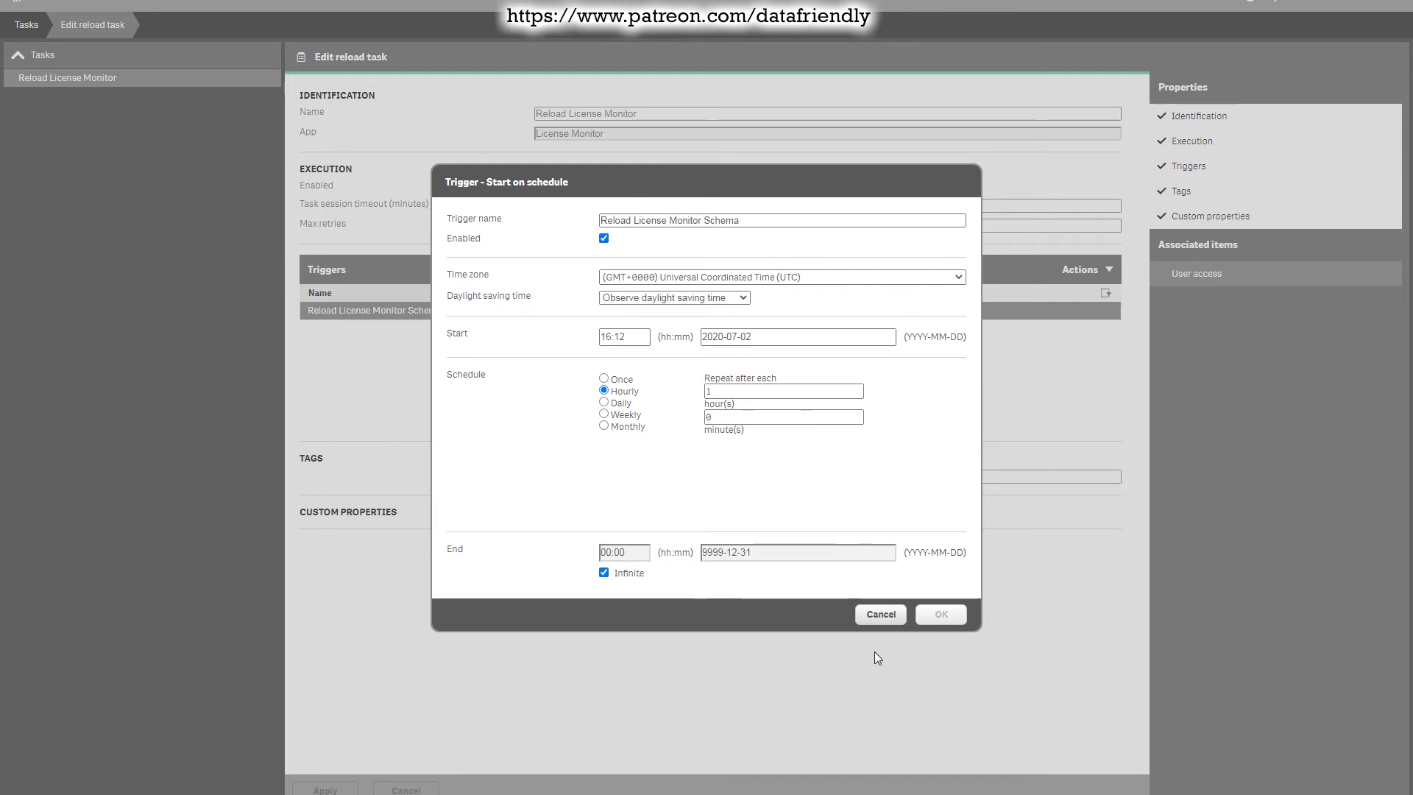
{"action": "left_click", "coordinate": [881, 614]}
{"action": "mouse_move", "coordinate": [26, 25]}
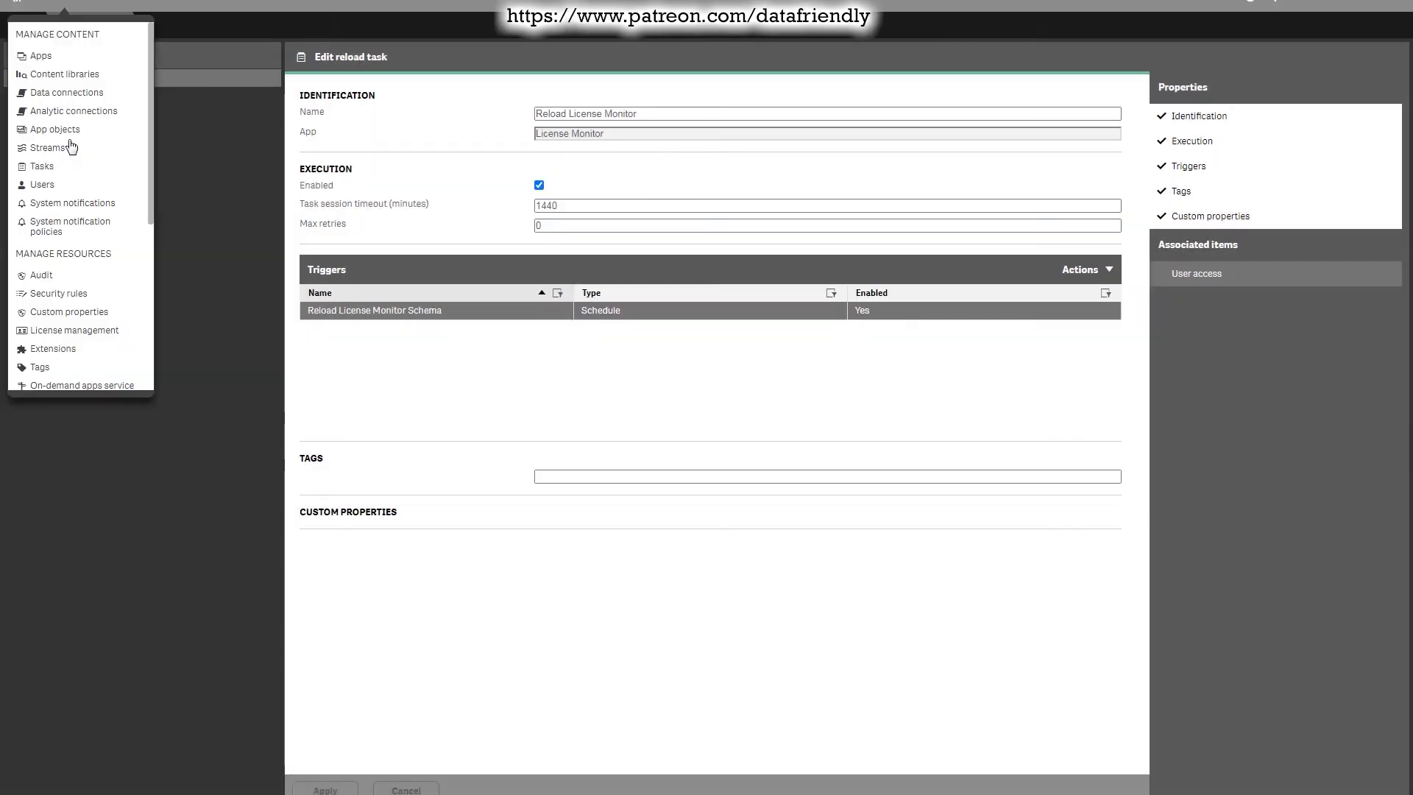
Step: Browse the Users list of 160 users, checking a user's info and the admin role holders
{"action": "left_click", "coordinate": [42, 184]}
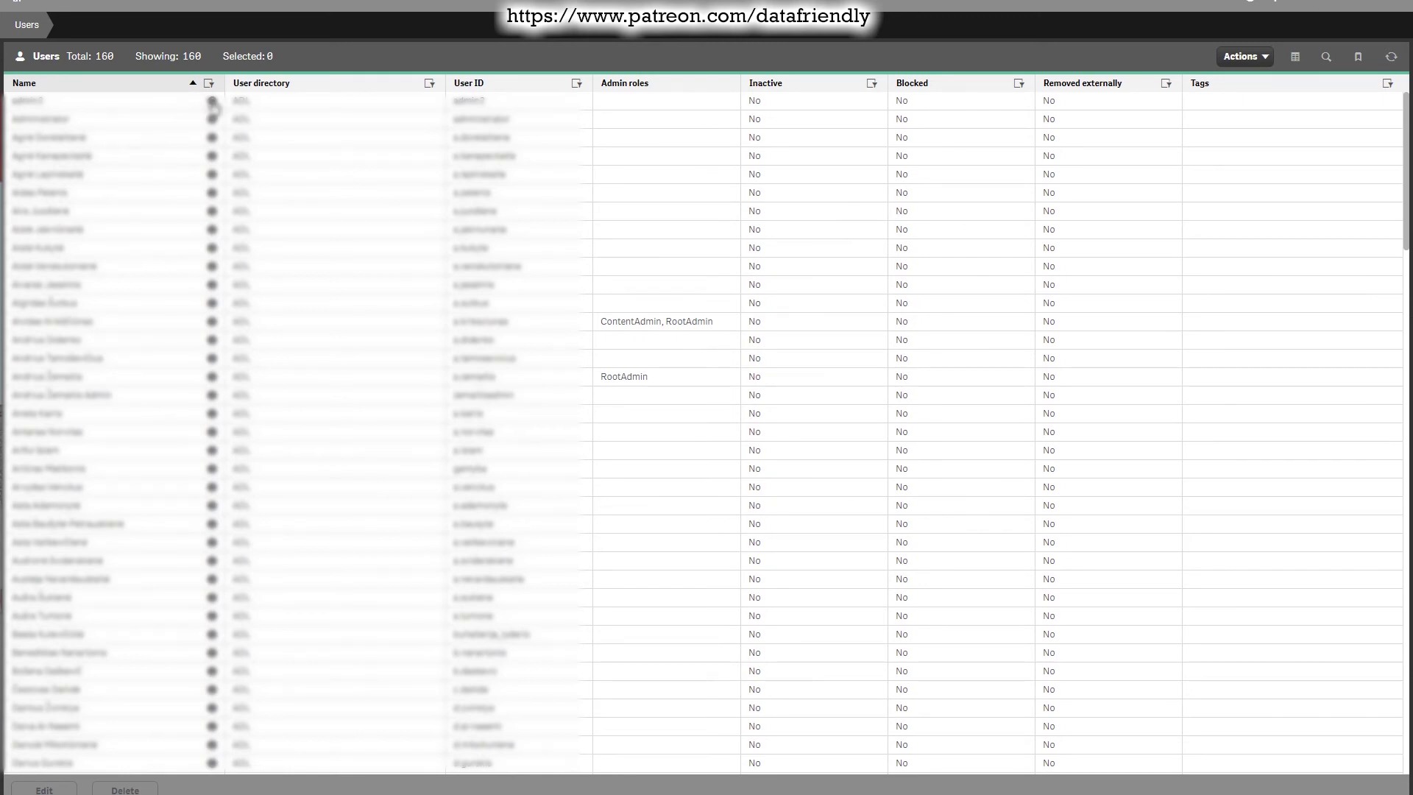
{"action": "mouse_move", "coordinate": [213, 158]}
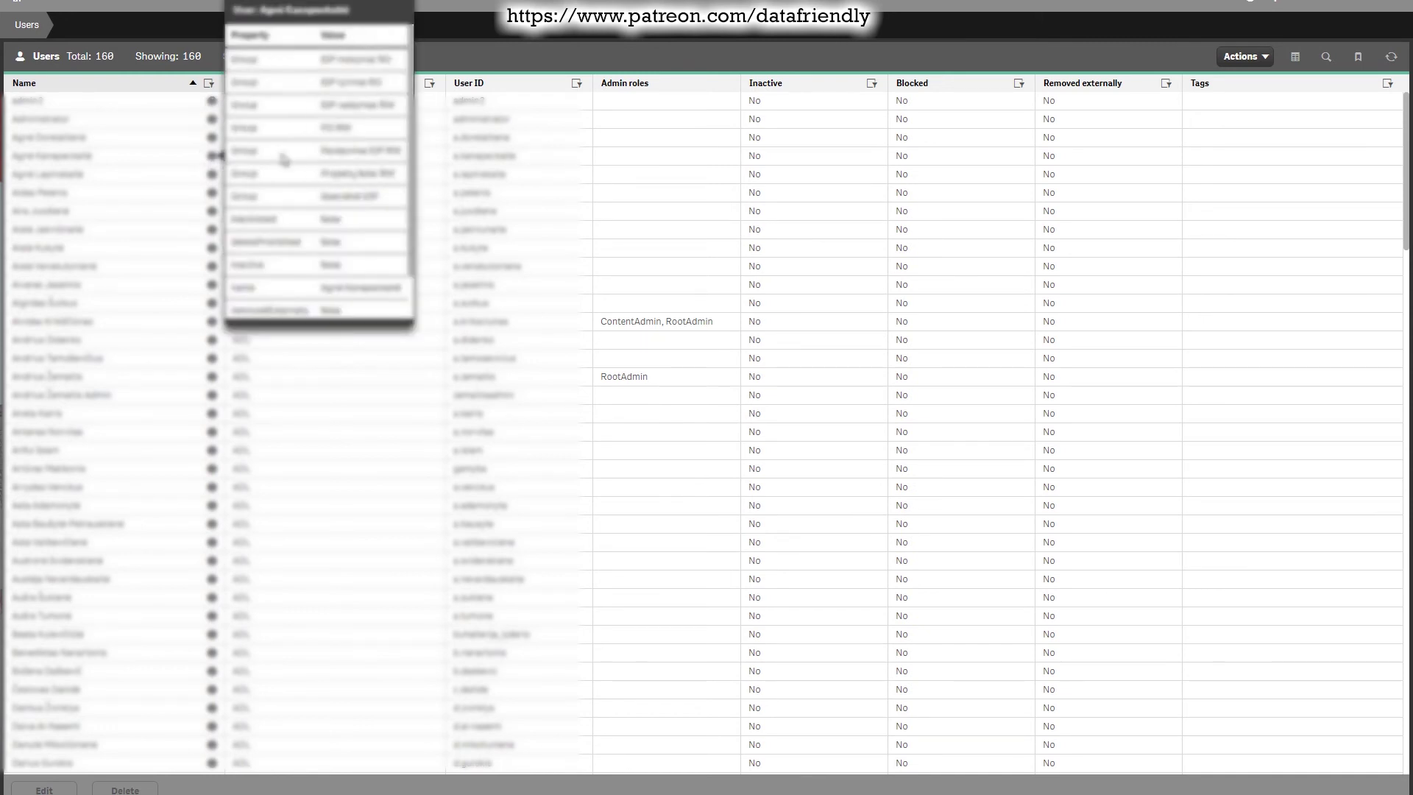
{"action": "scroll", "coordinate": [333, 179], "scroll_direction": "down", "scroll_amount": 2}
{"action": "scroll", "coordinate": [333, 179], "scroll_direction": "up", "scroll_amount": 2}
{"action": "left_click", "coordinate": [64, 6]}
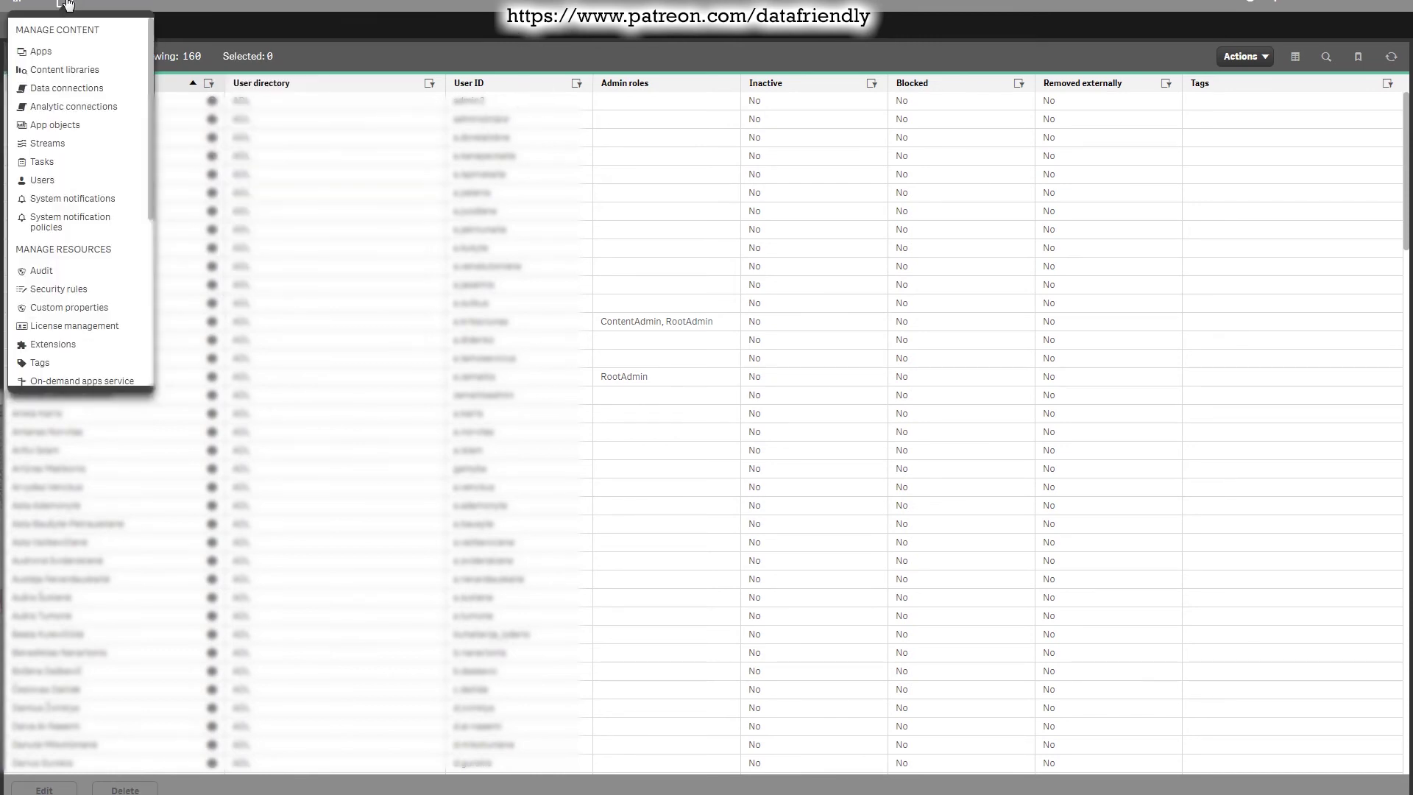
Step: Go via System notifications to the policies page listing the ExpandSystemNotification policy
{"action": "left_click", "coordinate": [61, 200]}
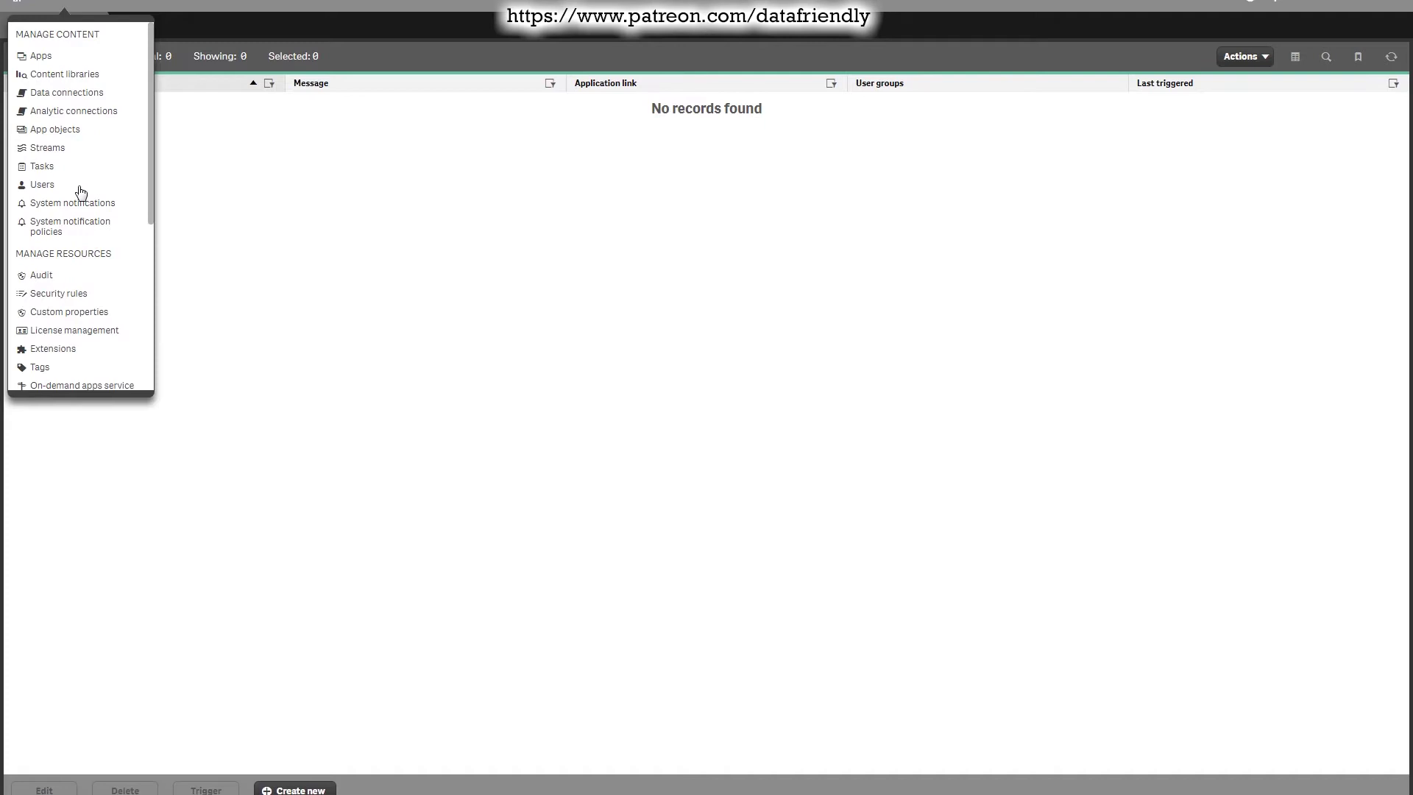
{"action": "left_click", "coordinate": [56, 232]}
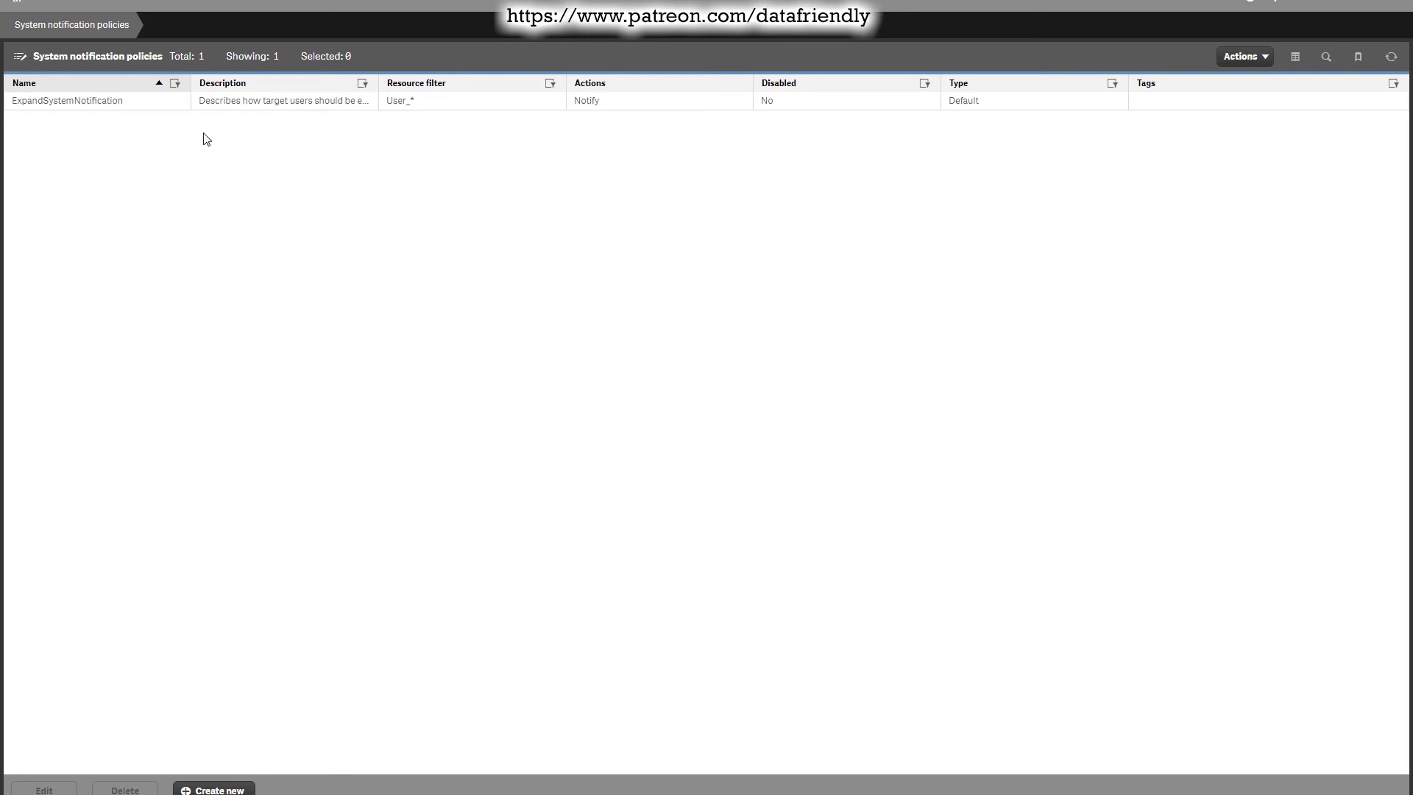
Step: Scroll the console sections to CONFIGURE SYSTEM and view Proxies, with the Central node proxy running
{"action": "left_click", "coordinate": [66, 5]}
{"action": "scroll", "coordinate": [74, 212], "scroll_direction": "down", "scroll_amount": 2}
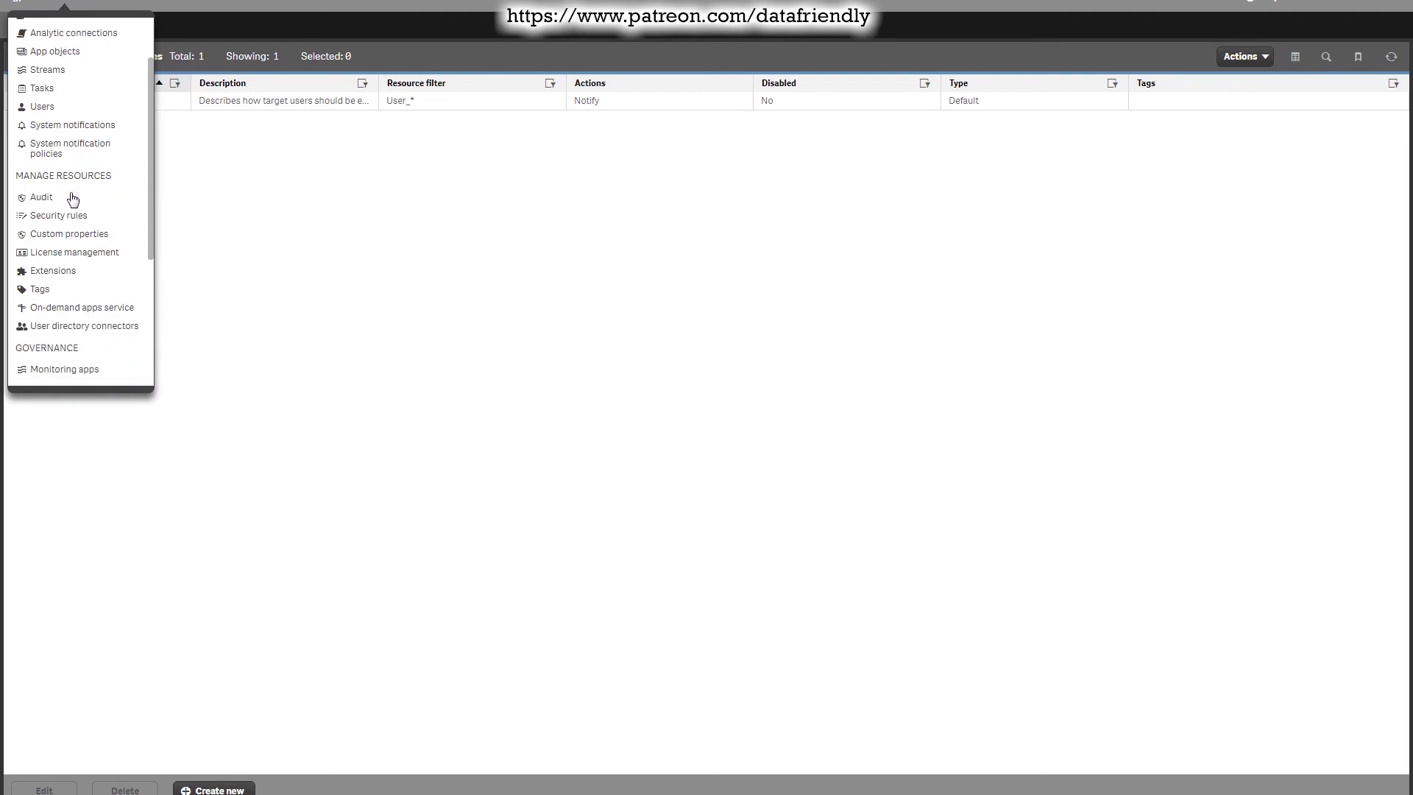
{"action": "scroll", "coordinate": [74, 191], "scroll_direction": "down", "scroll_amount": 4}
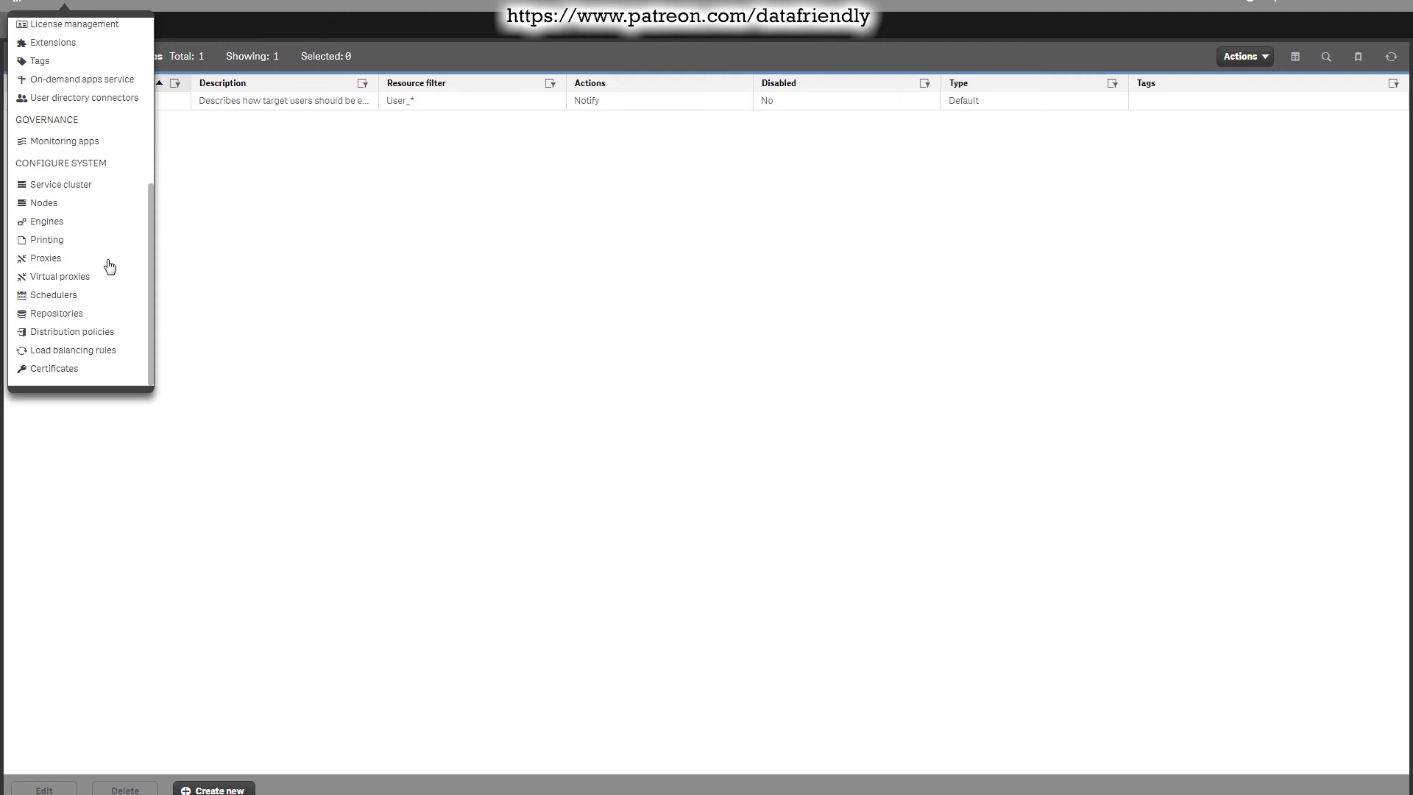
{"action": "left_click", "coordinate": [53, 260]}
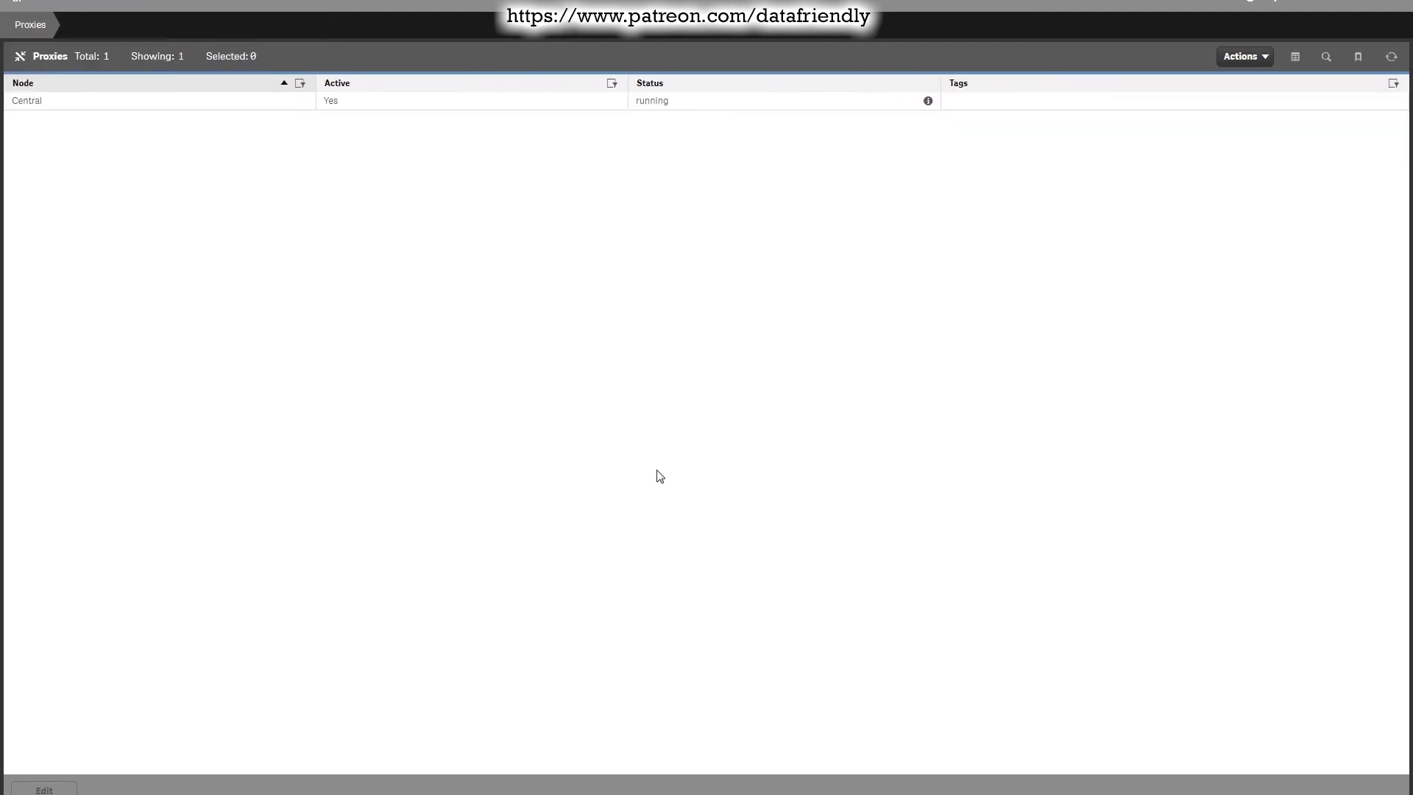